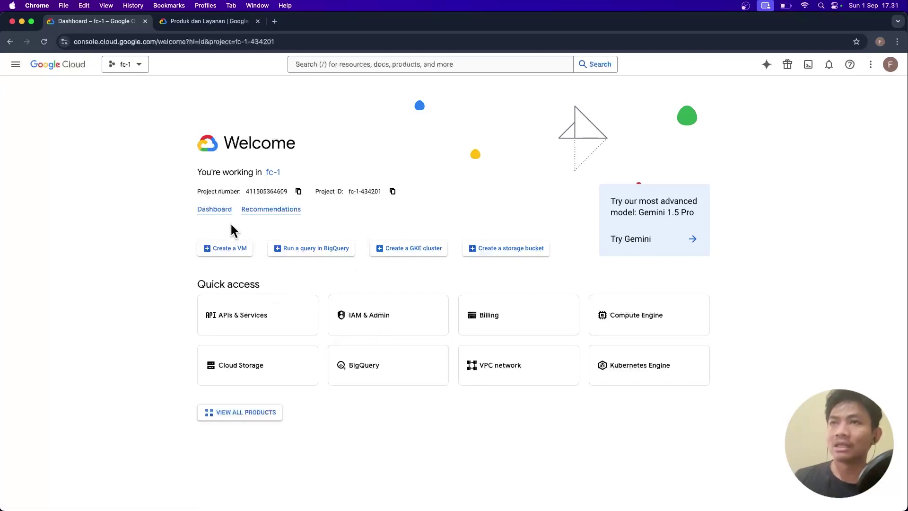
Open the fc-1 project's dashboard and take a closer look at the CPU utilization on the Compute Engine card
left_click(219, 212)
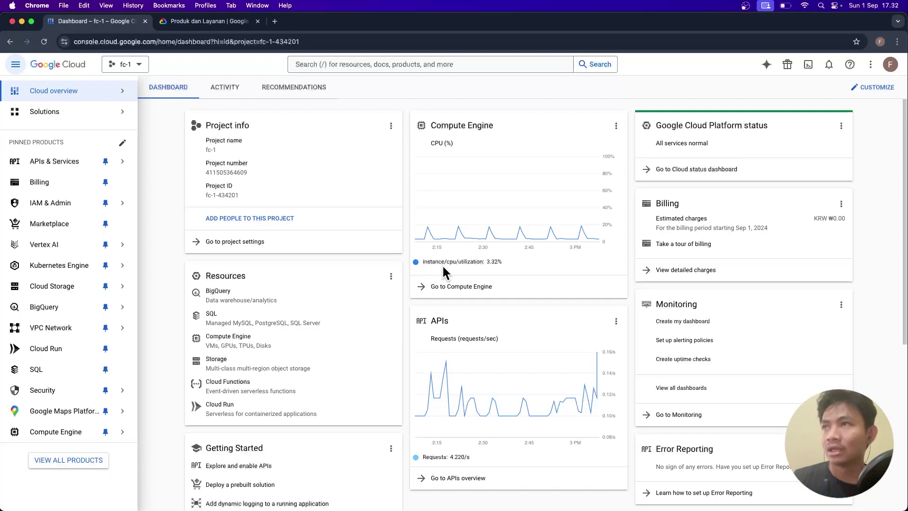
scroll(493, 265, "up", 5)
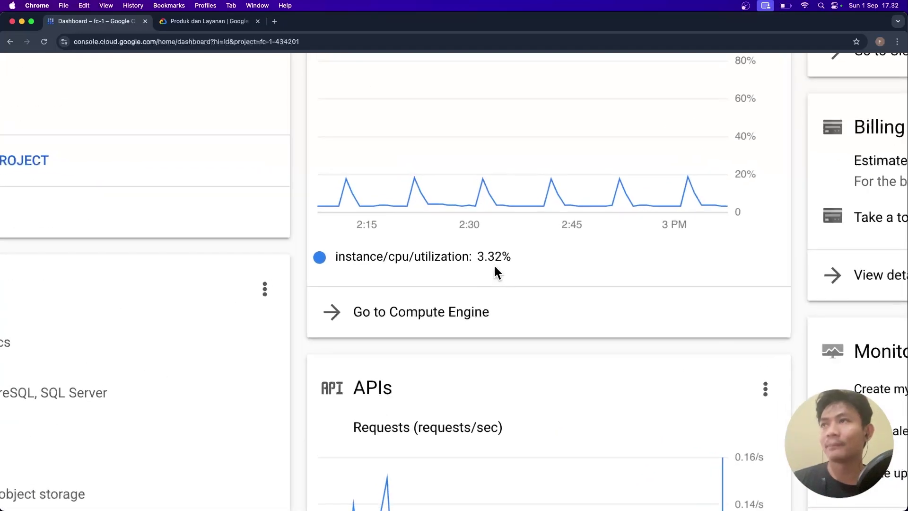
scroll(506, 271, "down", 5)
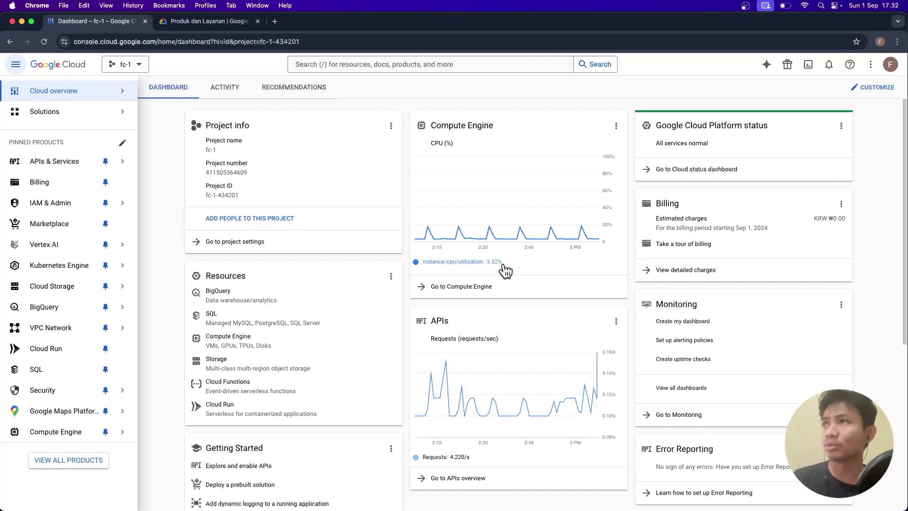
Go to Compute Engine from the dashboard and open the details of the fc-compute-engine-1 VM instance
left_click(456, 290)
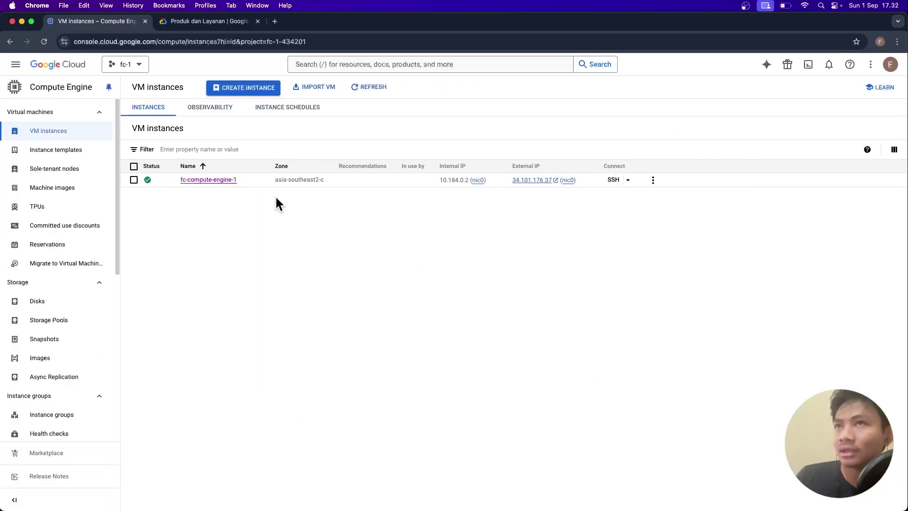
left_click(204, 166)
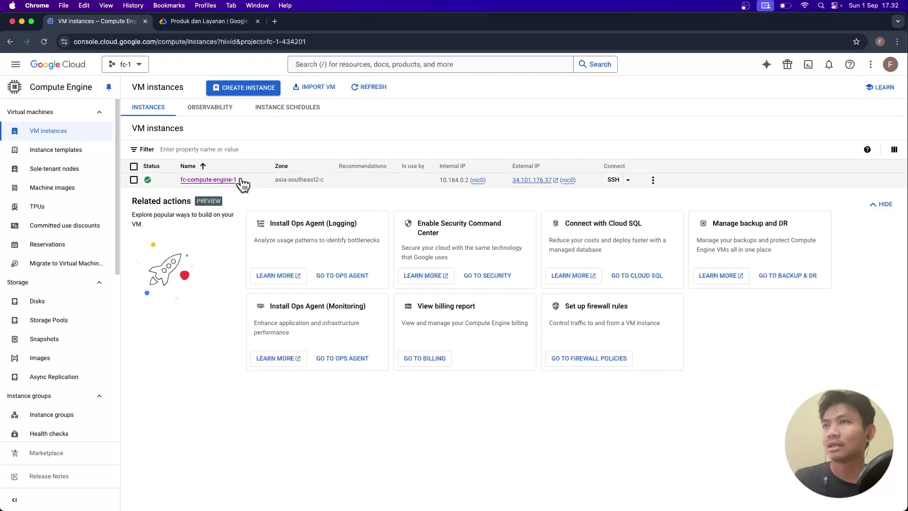
left_click(209, 181)
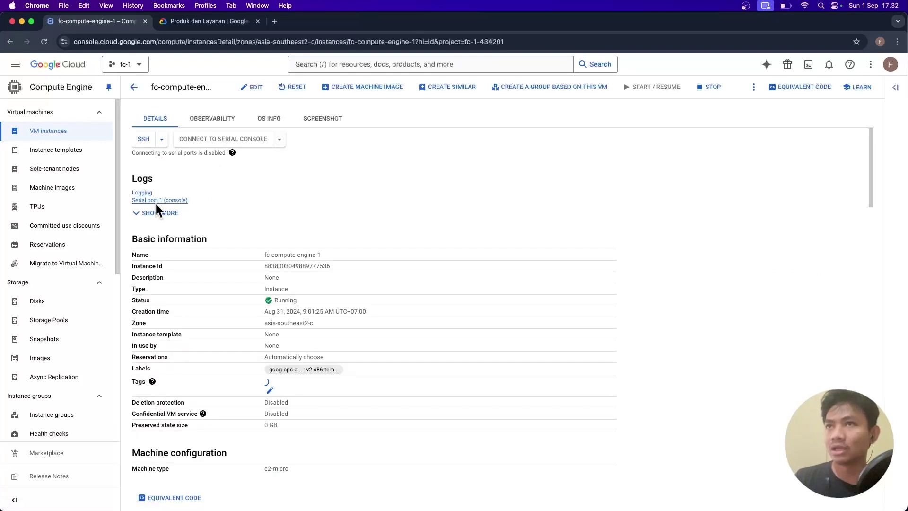
Examine the VM's details, from basic information and machine configuration through networking, storage, security and management settings
scroll(223, 392, "down", 3)
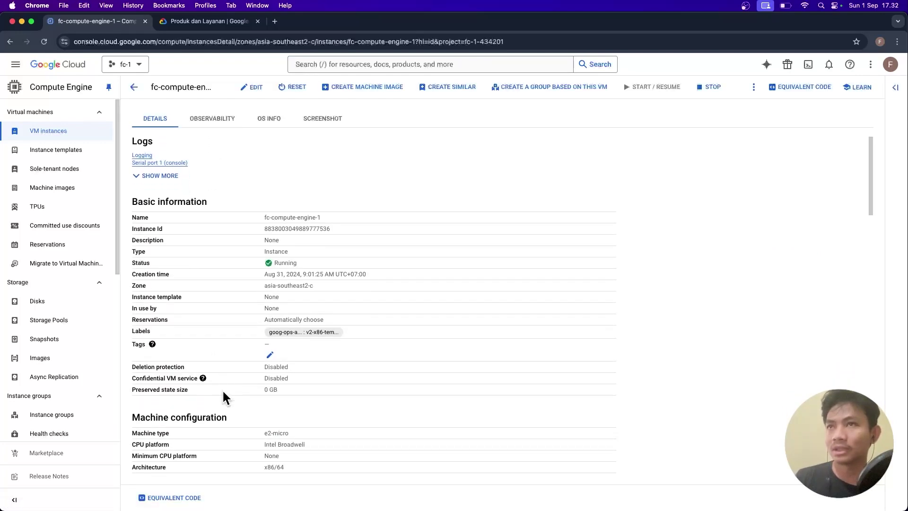
scroll(222, 393, "down", 10)
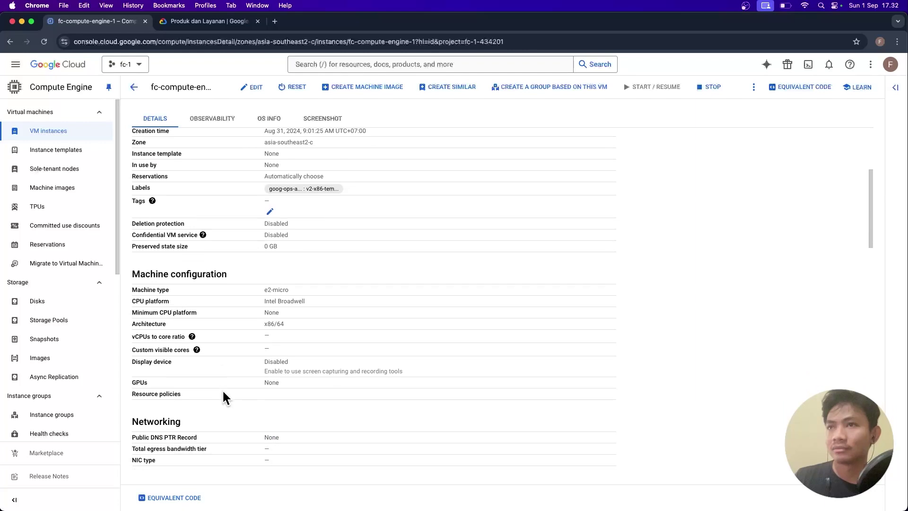
scroll(224, 397, "down", 7)
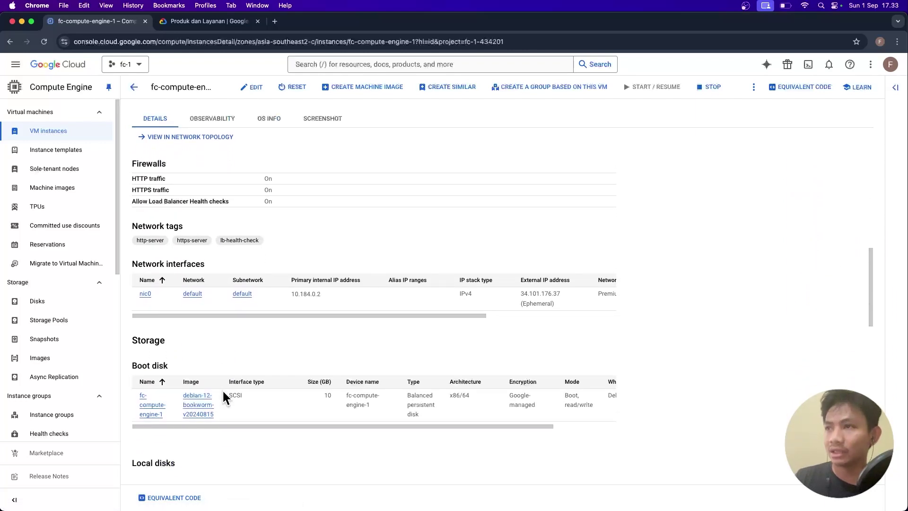
scroll(224, 397, "down", 3)
scroll(224, 398, "down", 12)
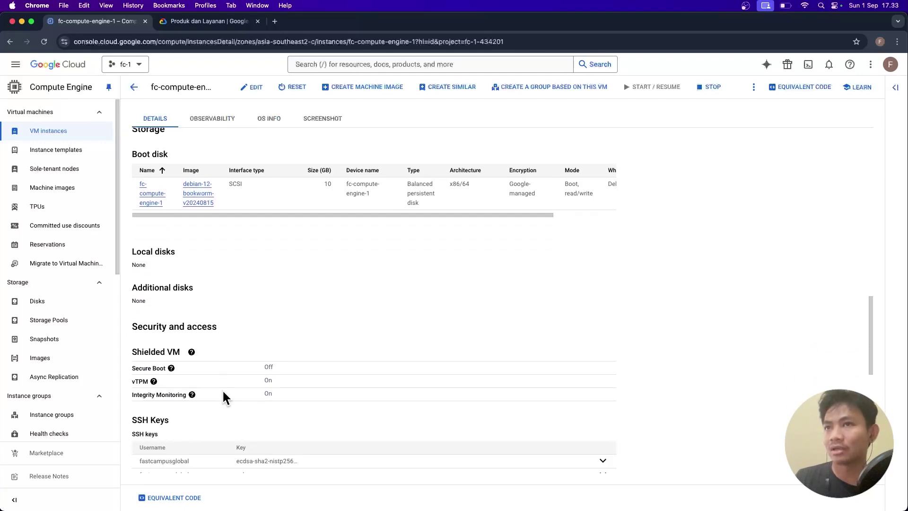
scroll(224, 398, "down", 8)
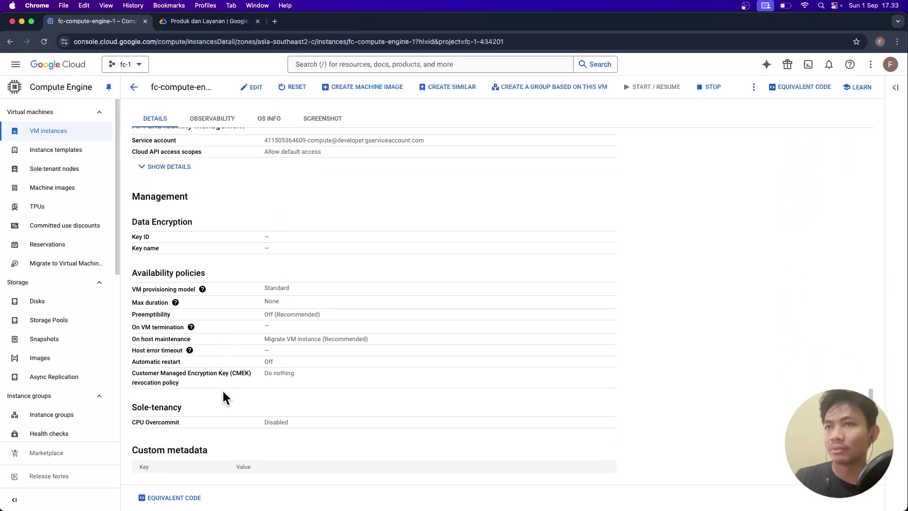
scroll(222, 389, "down", 1)
scroll(223, 389, "up", 20)
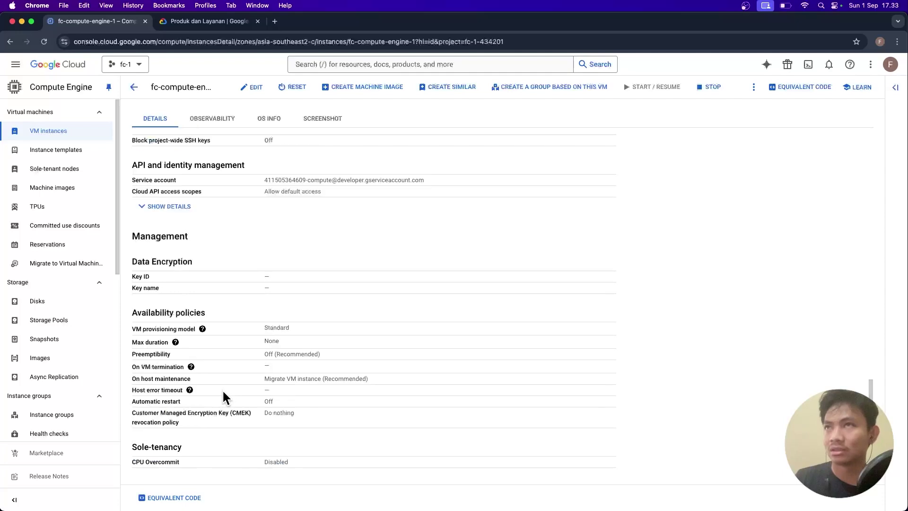
View the VM's OS info and review its observability charts for CPU, memory, network and disk
left_click(211, 121)
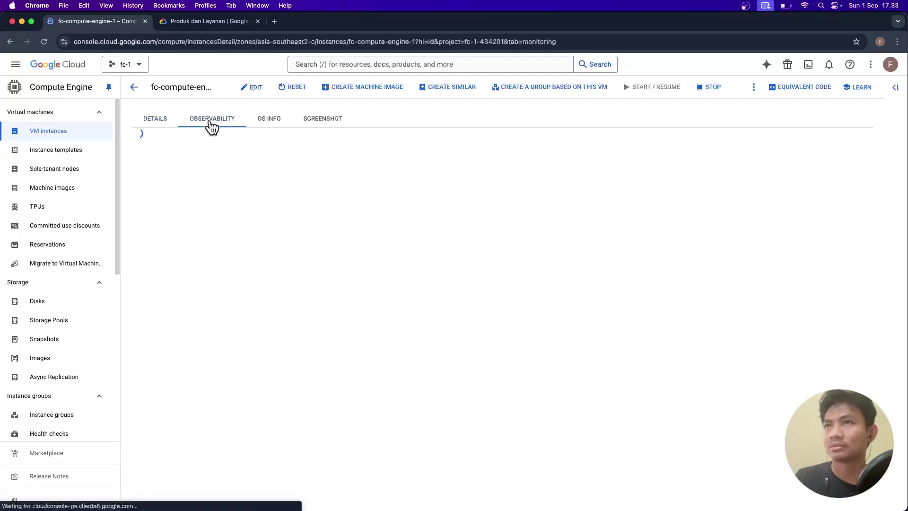
left_click(268, 124)
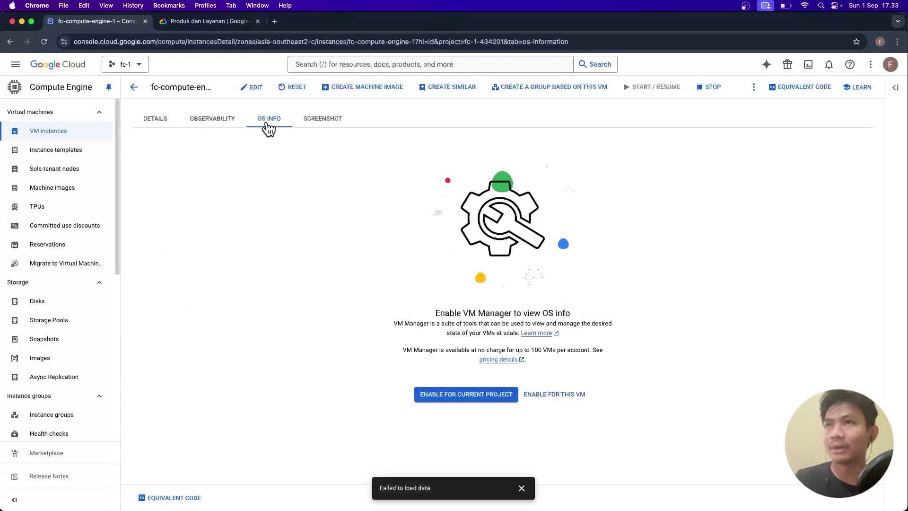
left_click(220, 121)
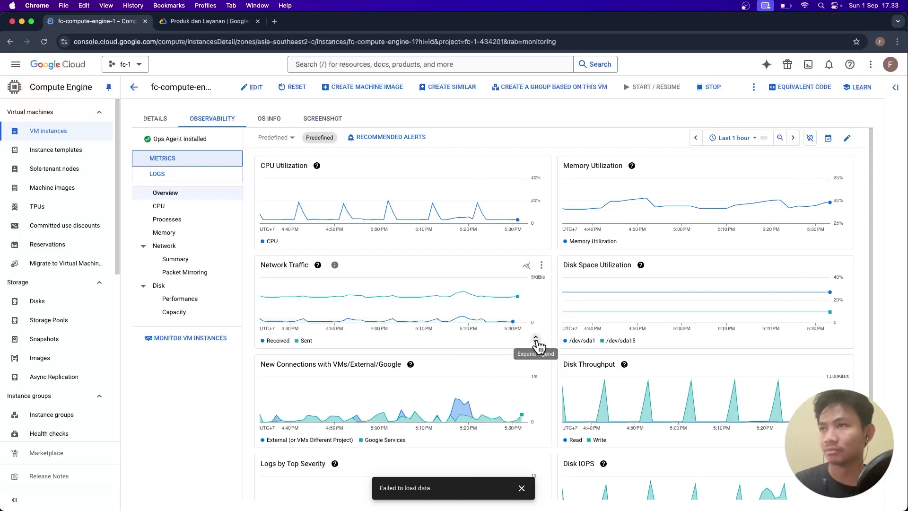
scroll(535, 343, "down", 2)
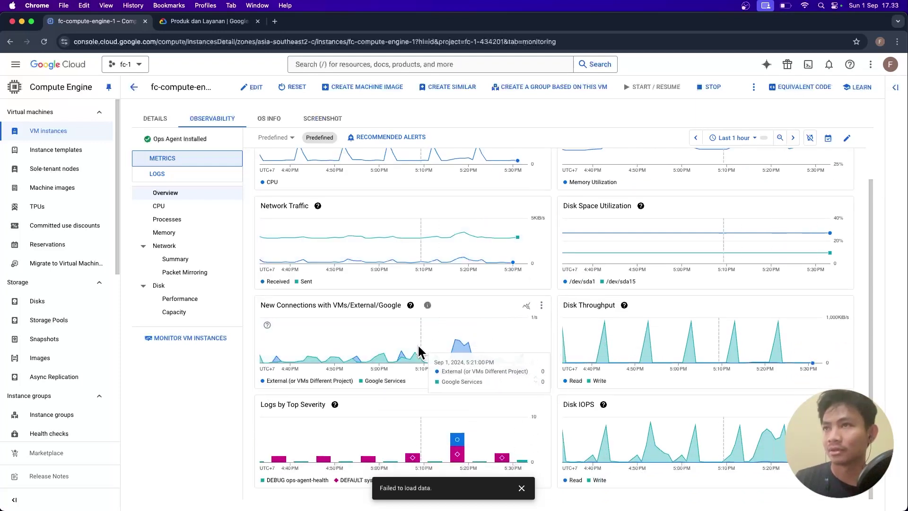
scroll(418, 347, "up", 2)
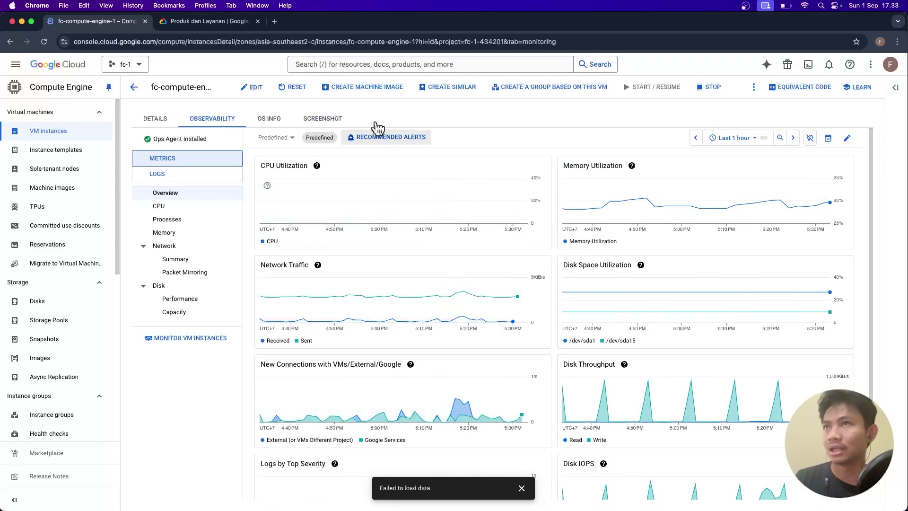
Read the notice on the VM's Screenshot page, then revisit its Observability and Details pages
left_click(313, 125)
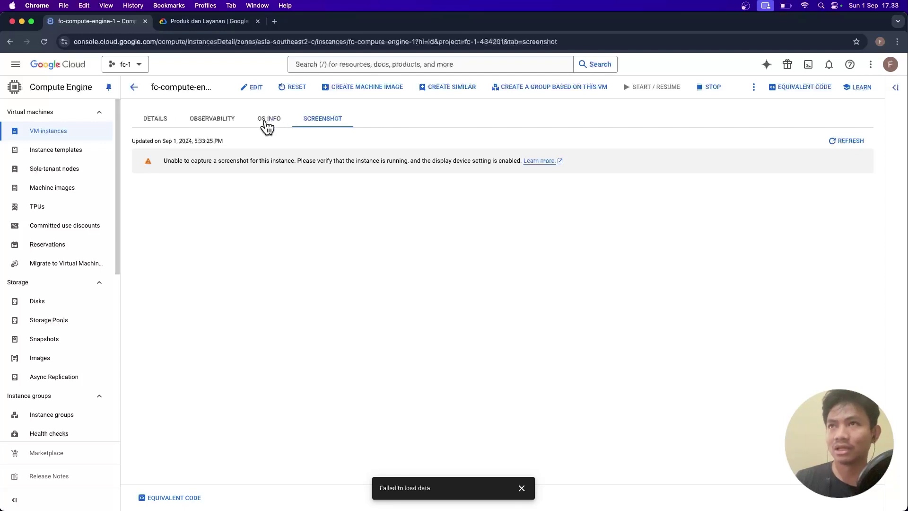
left_click_drag(165, 163, 306, 163)
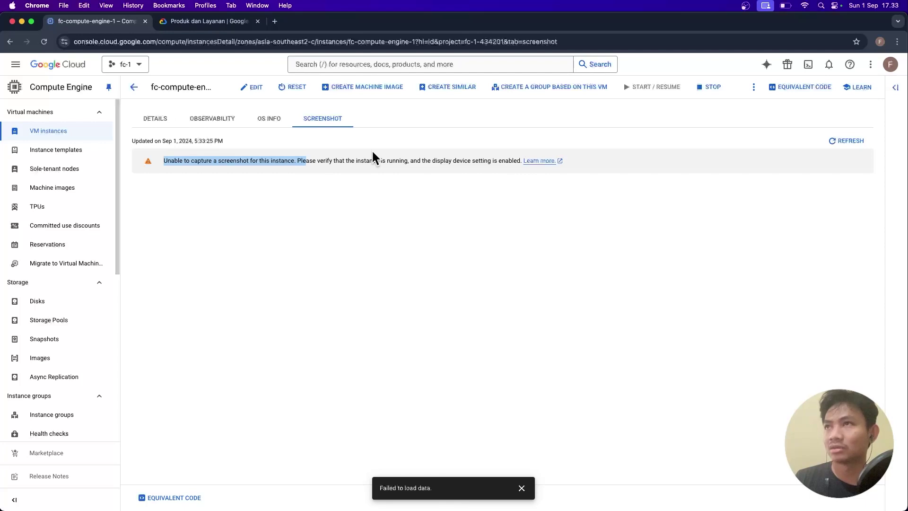
left_click(358, 149)
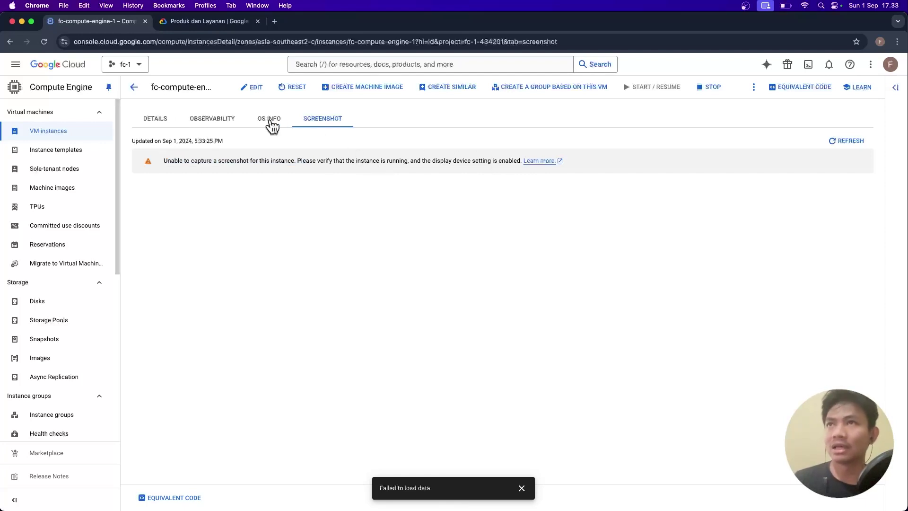
left_click(212, 121)
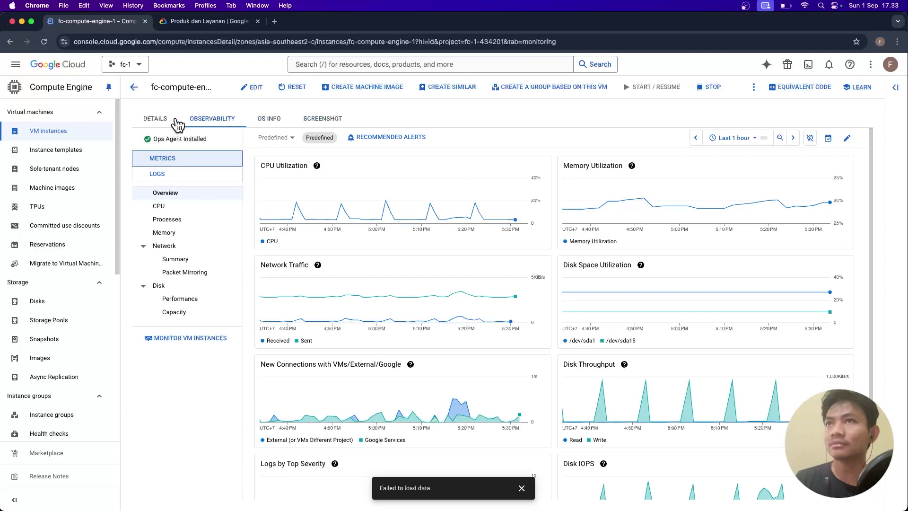
left_click(155, 121)
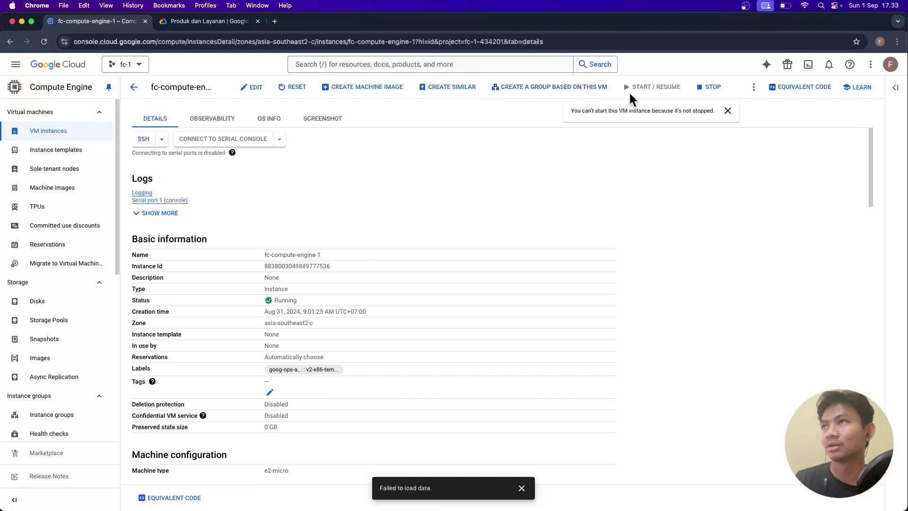
Leave the VM details, return to the project dashboard and inspect the Compute Engine CPU chart up close
left_click(135, 88)
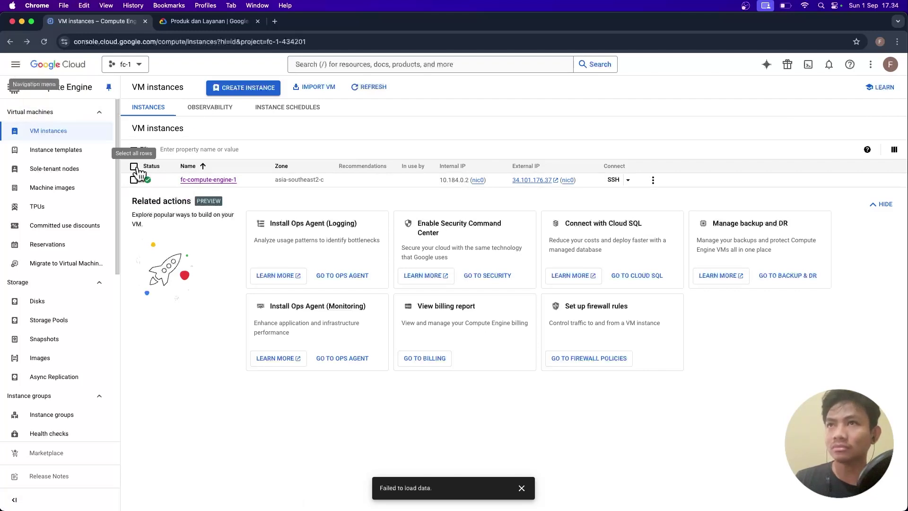
left_click(51, 69)
left_click(212, 210)
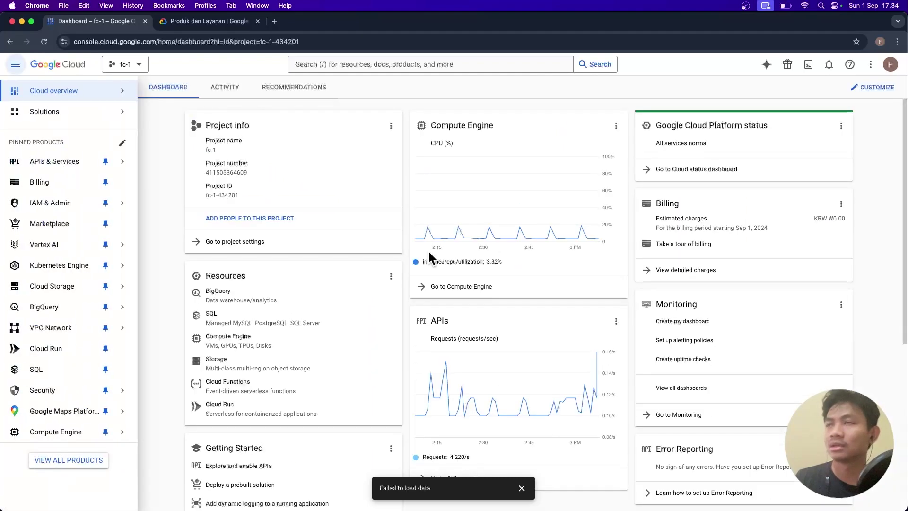
scroll(543, 190, "up", 3, "ctrl")
scroll(542, 187, "up", 3)
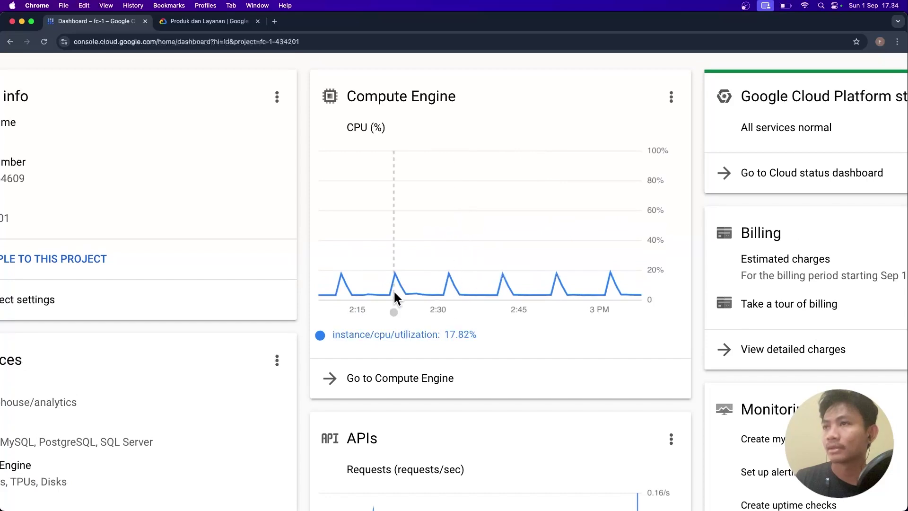
scroll(452, 286, "down", 5)
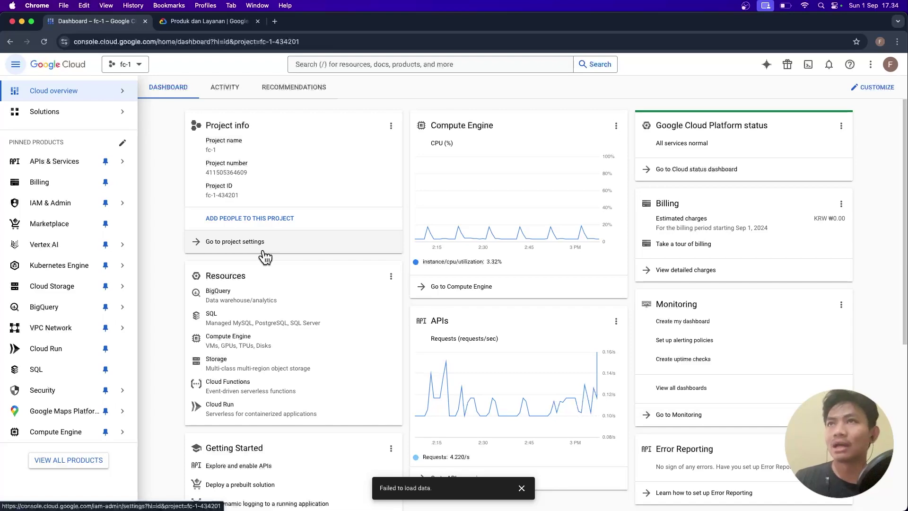
View the Penyimpanan Cloud product page from the featured products list and return to the project dashboard
left_click(194, 24)
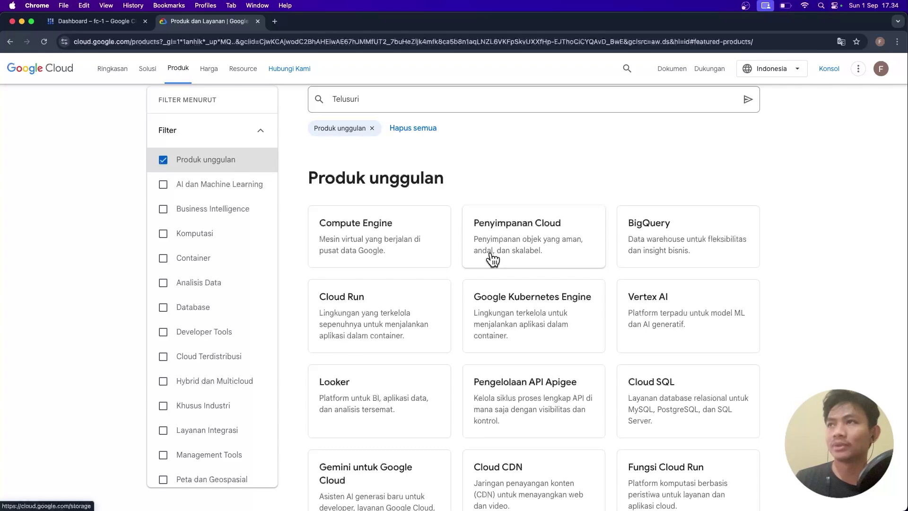
left_click(492, 259)
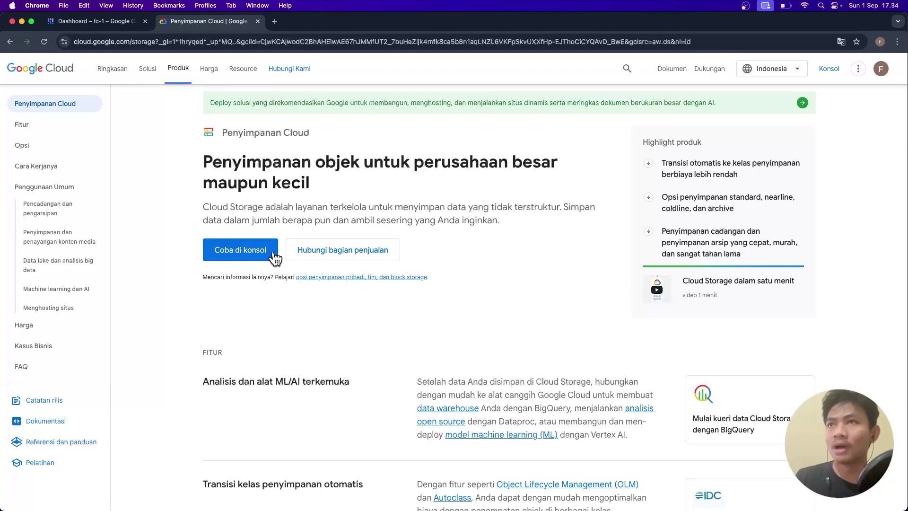
left_click(90, 22)
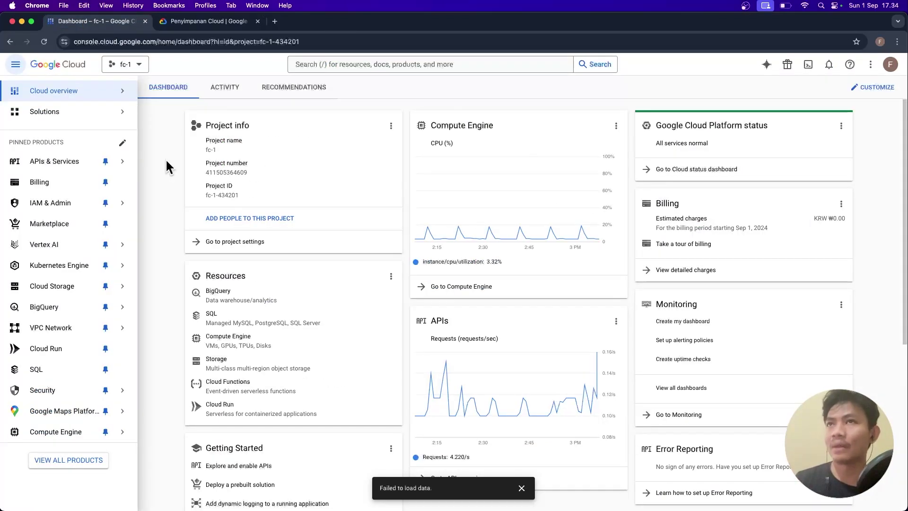
Hide the navigation menu, check the Project info card's options and look over the remaining dashboard cards
left_click(16, 64)
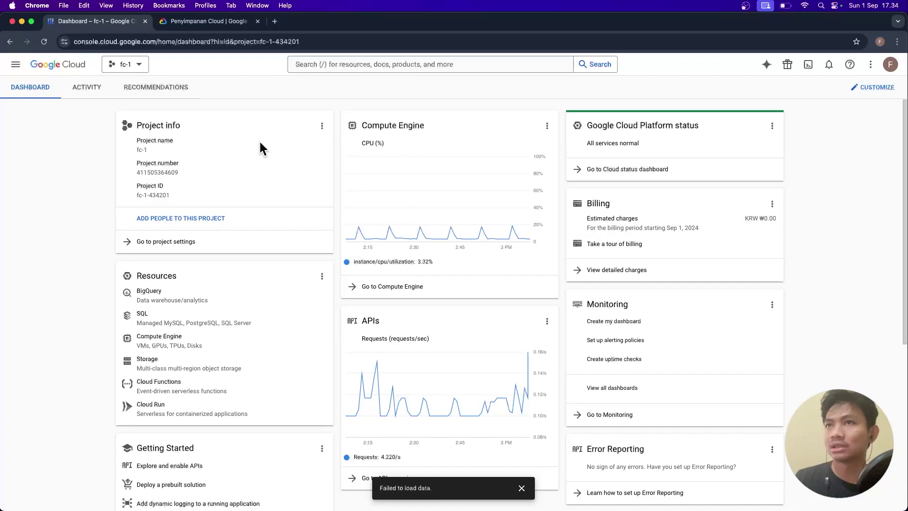
left_click(322, 125)
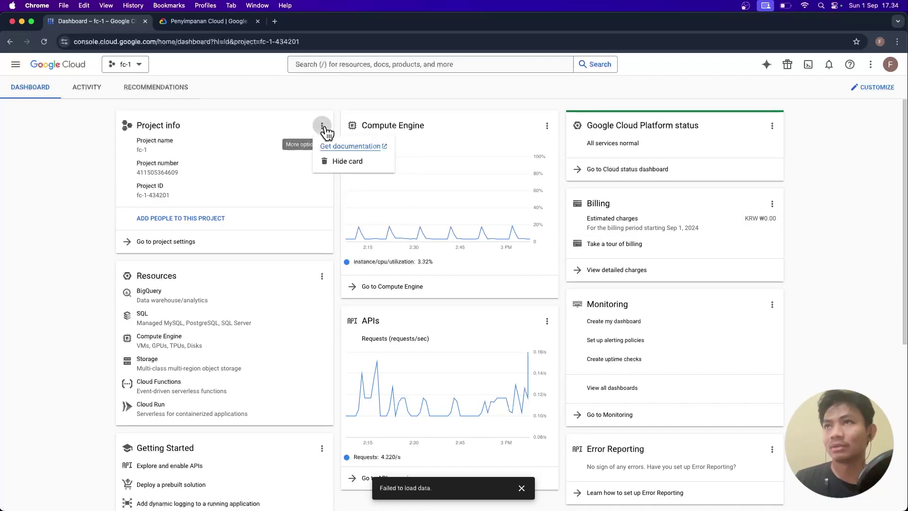
left_click(322, 126)
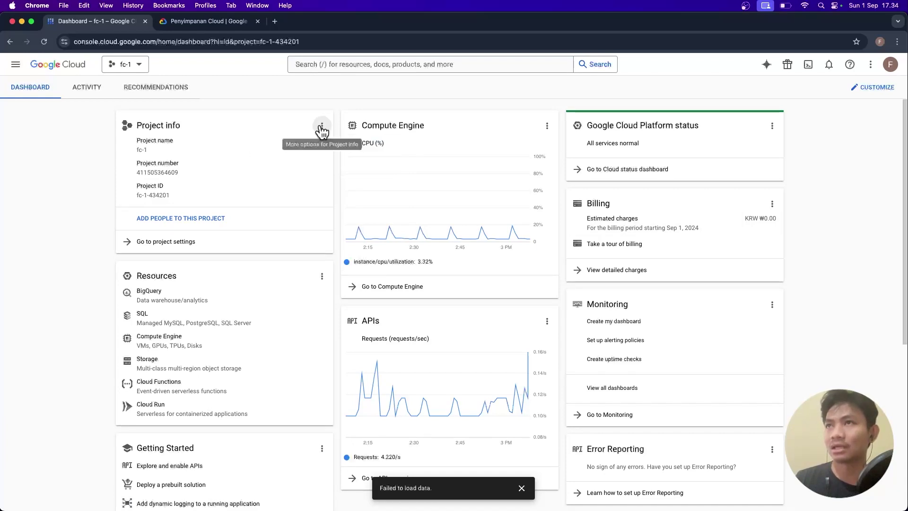
scroll(263, 326, "down", 1)
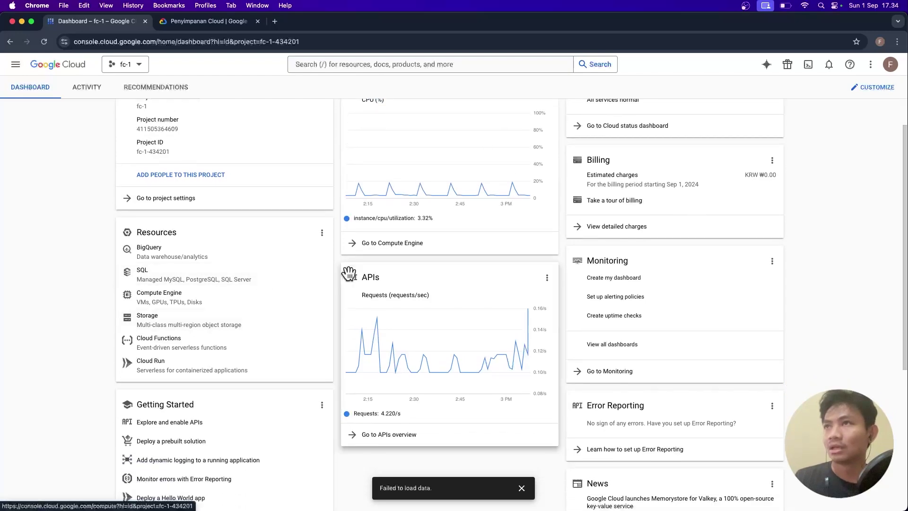
scroll(349, 274, "up", 1)
scroll(409, 352, "down", 5)
scroll(409, 352, "up", 5)
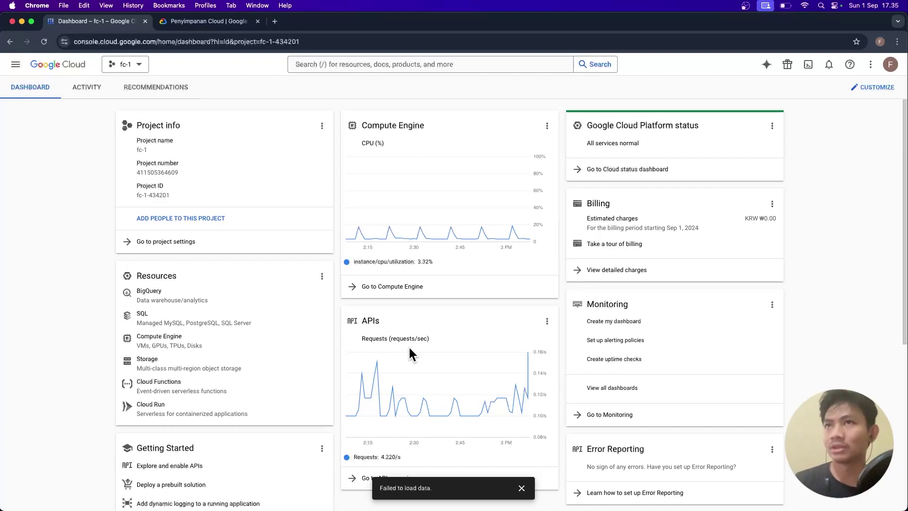
Switch to the My First Project with ID copper-actor-431404-u1, return to fc-1 and look over its dashboard cards
left_click(129, 65)
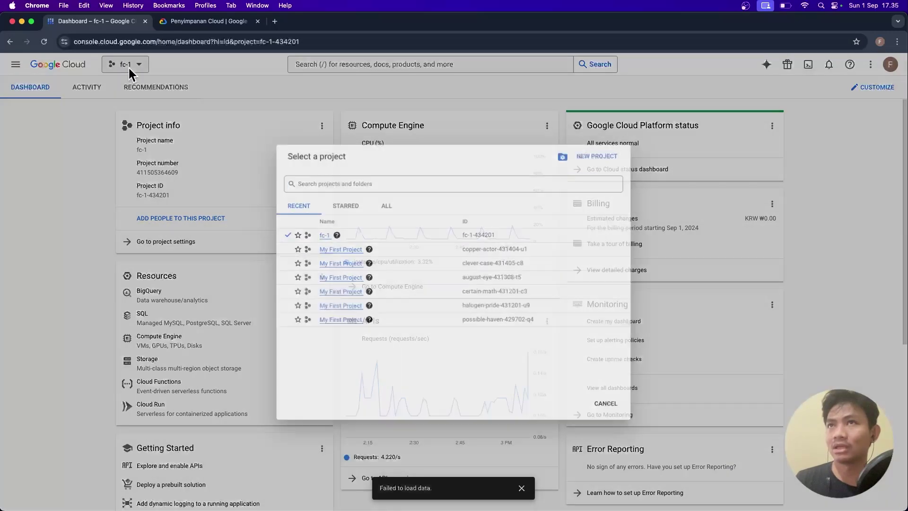
left_click(326, 250)
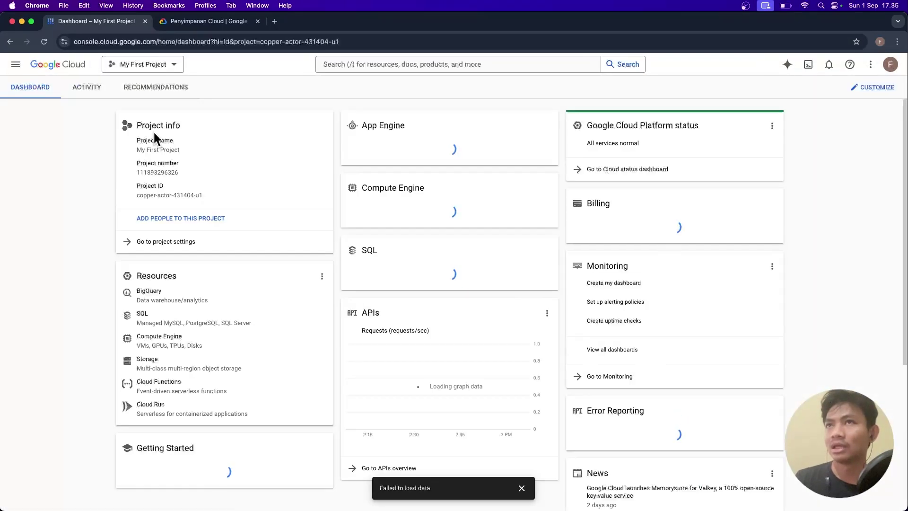
left_click(130, 68)
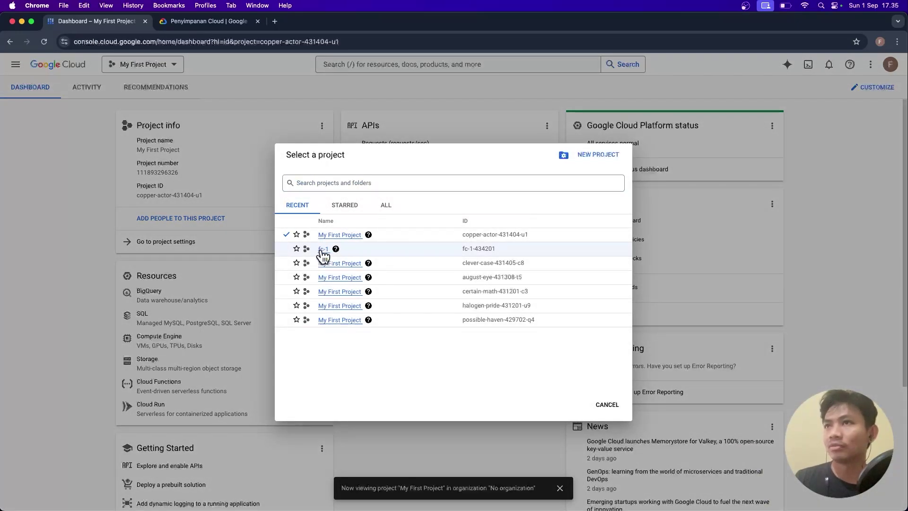
left_click(324, 249)
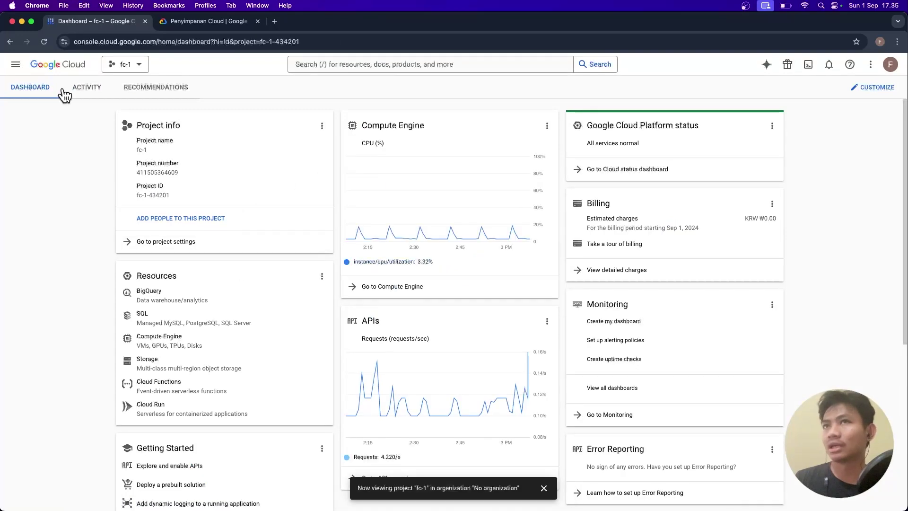
scroll(645, 395, "down", 5)
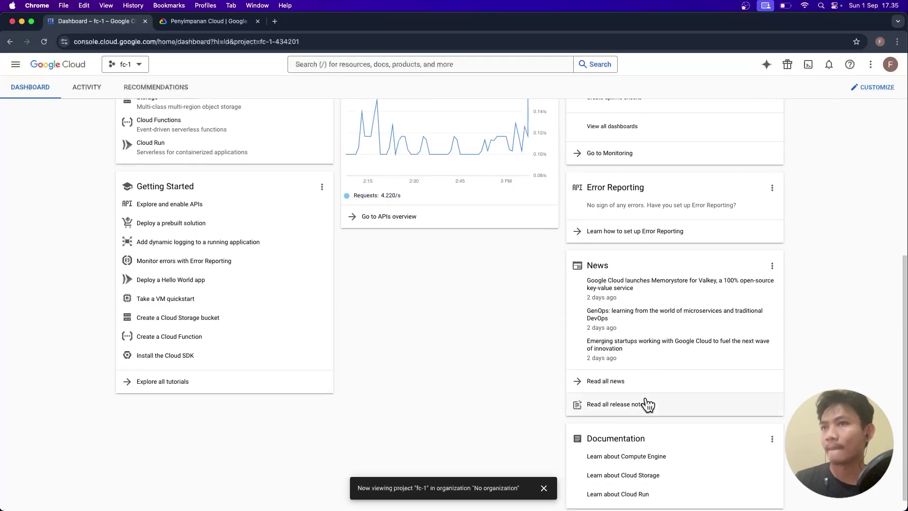
scroll(645, 400, "up", 5)
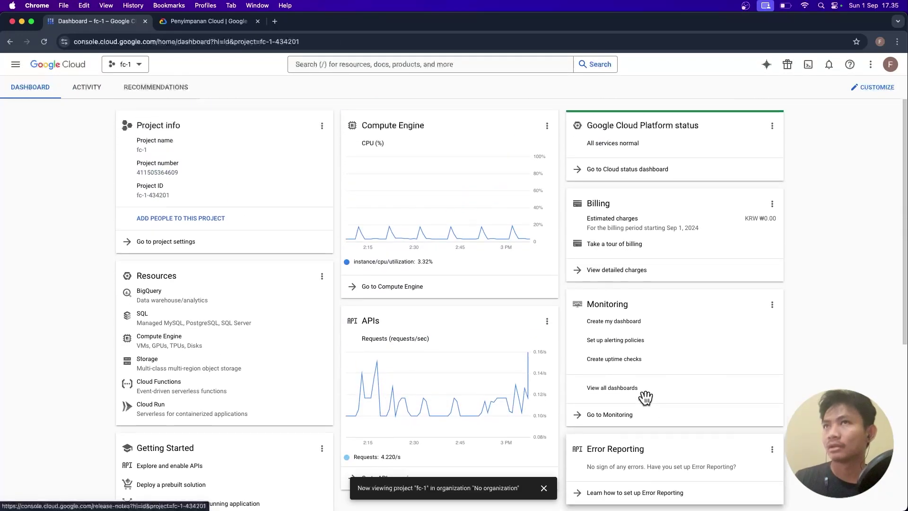
Read through the Penyimpanan Cloud product page, covering its features, storage options and common uses, and return to its start
left_click(204, 24)
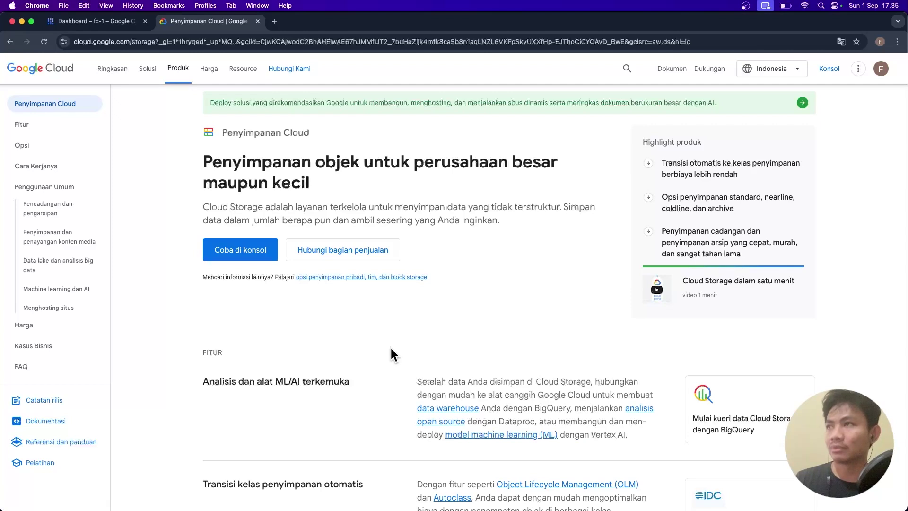
scroll(391, 348, "down", 3)
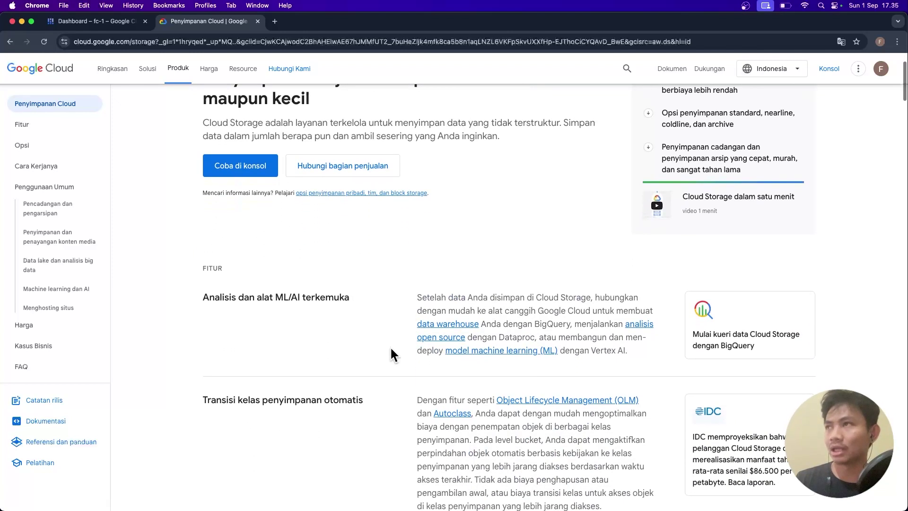
scroll(391, 348, "down", 1)
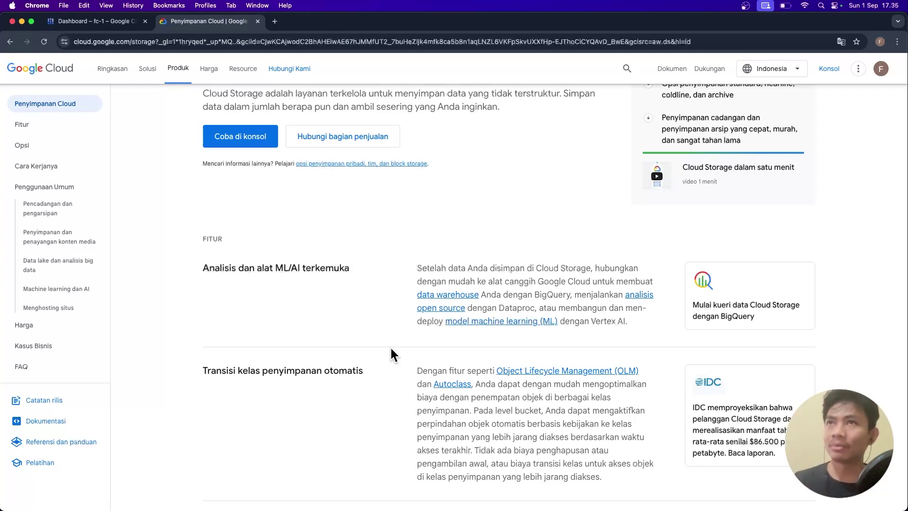
scroll(391, 349, "down", 10)
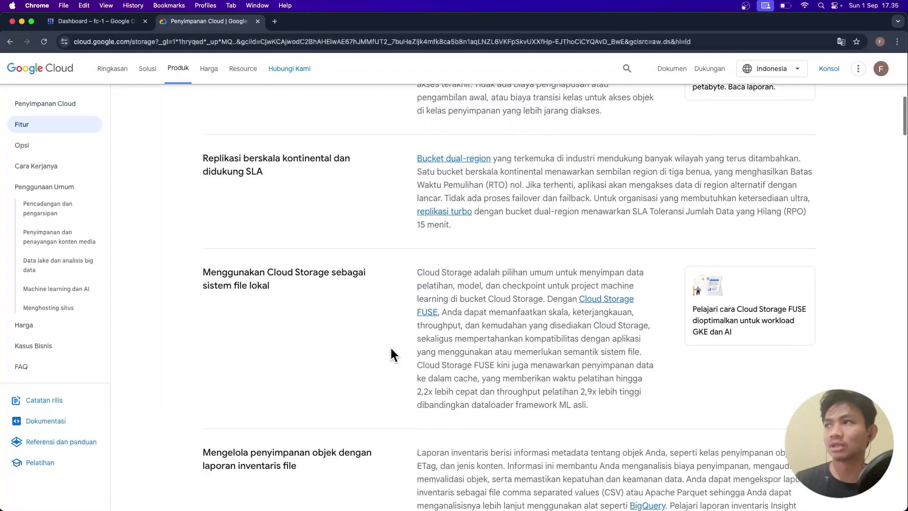
scroll(391, 349, "down", 11)
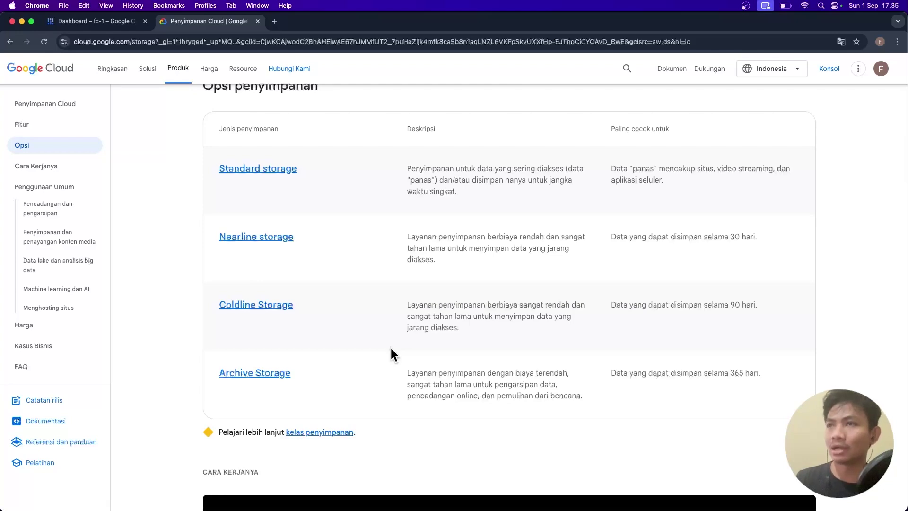
scroll(391, 349, "down", 16)
scroll(391, 353, "down", 14)
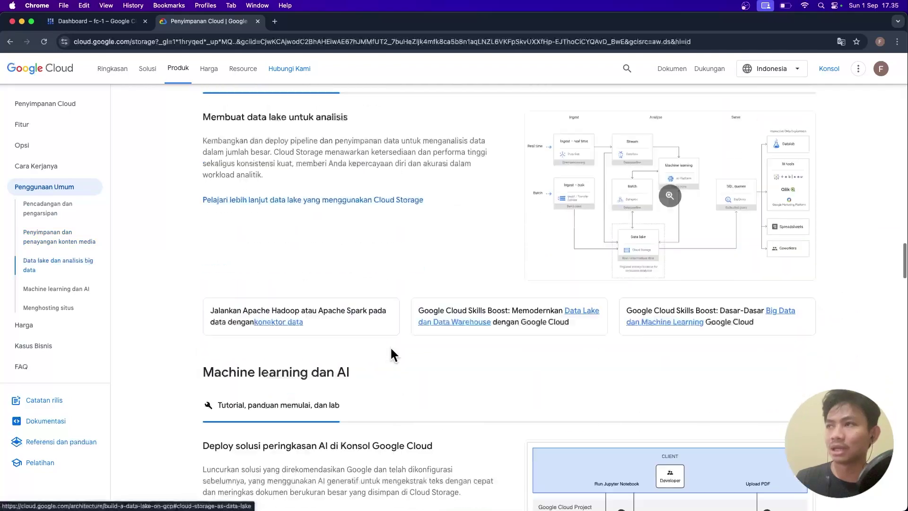
scroll(390, 355, "up", 20)
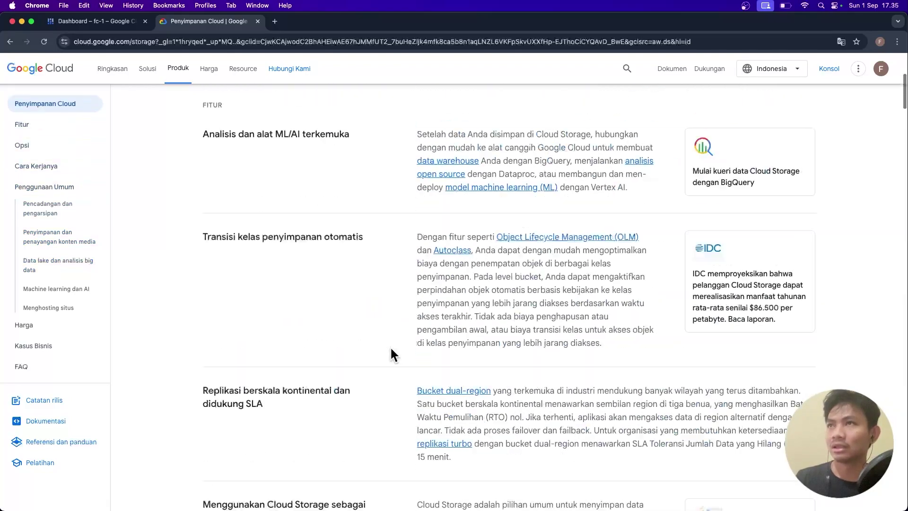
scroll(391, 350, "up", 5)
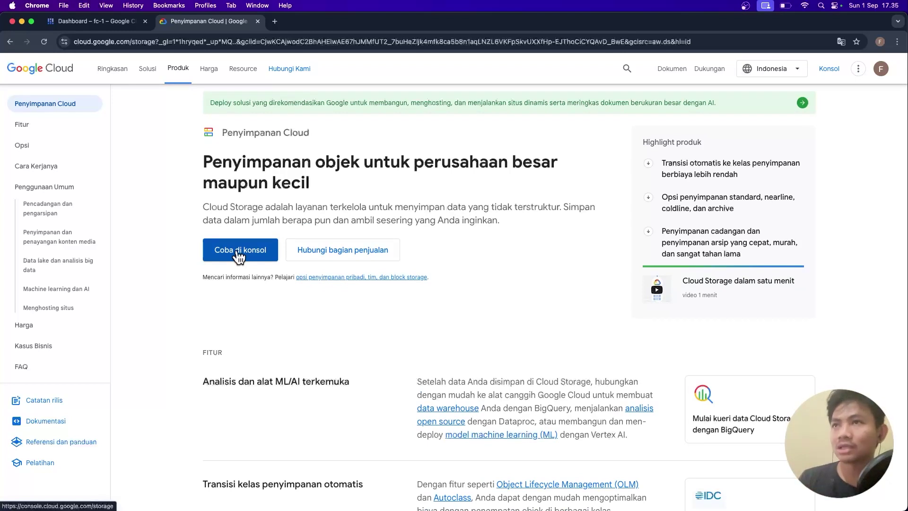
Open Cloud Storage in the console from the product page and examine the Buckets list of project fc-1
left_click(239, 251)
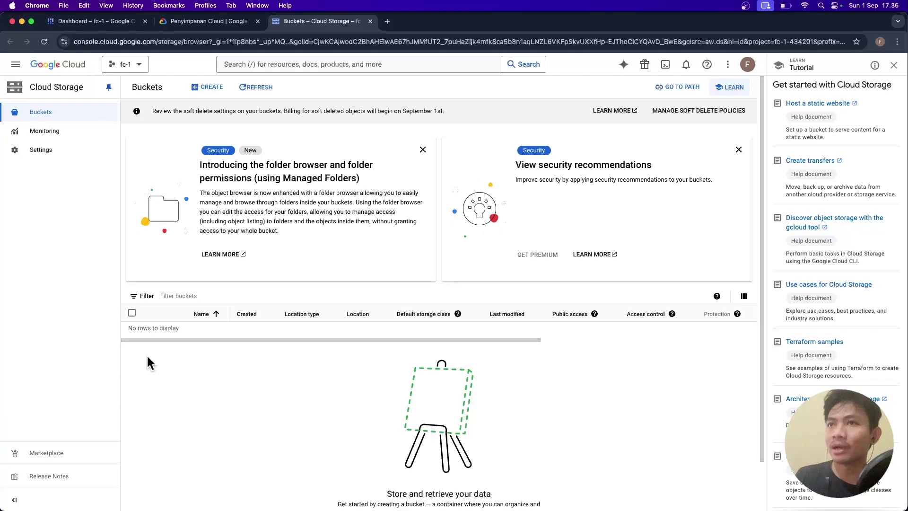
scroll(364, 400, "down", 2)
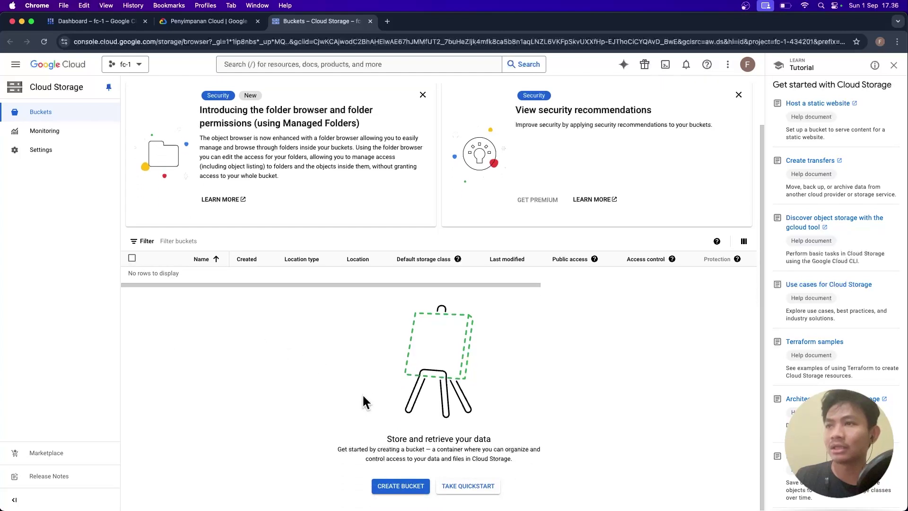
left_click_drag(127, 276, 251, 333)
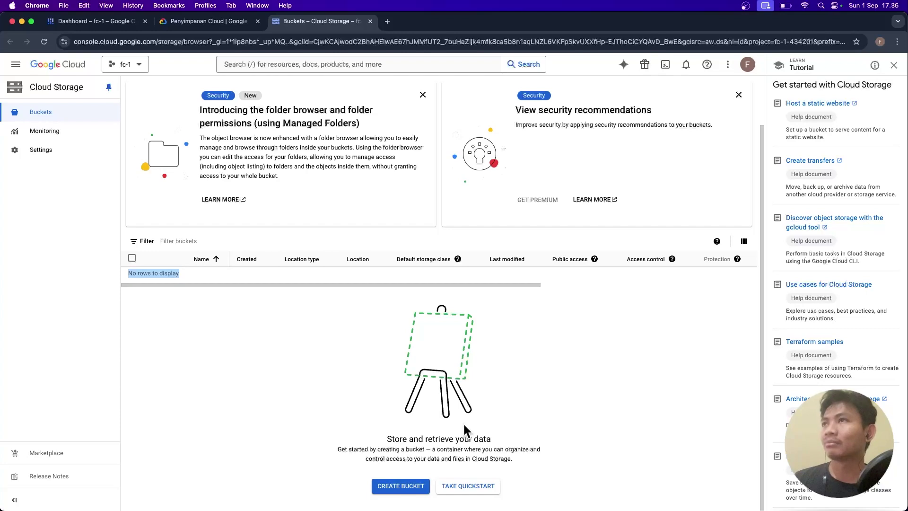
scroll(463, 422, "up", 5)
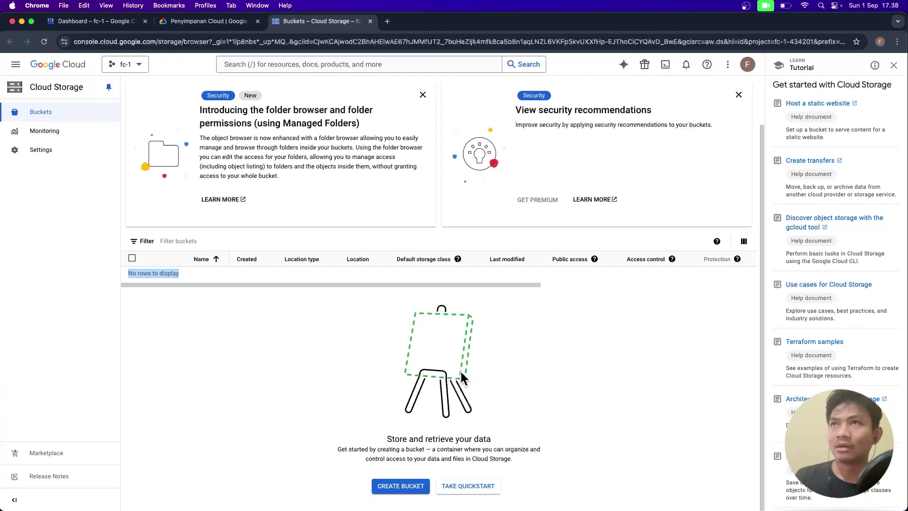
Open draw.io in a new browser tab and create a blank diagram saved as bucket.drawio in Google Drive's My Drive
left_click(387, 22)
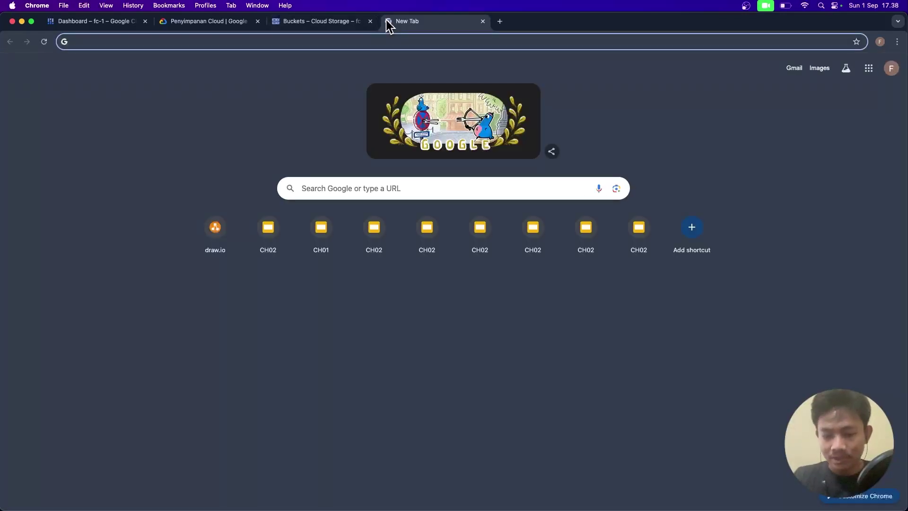
type("draw")
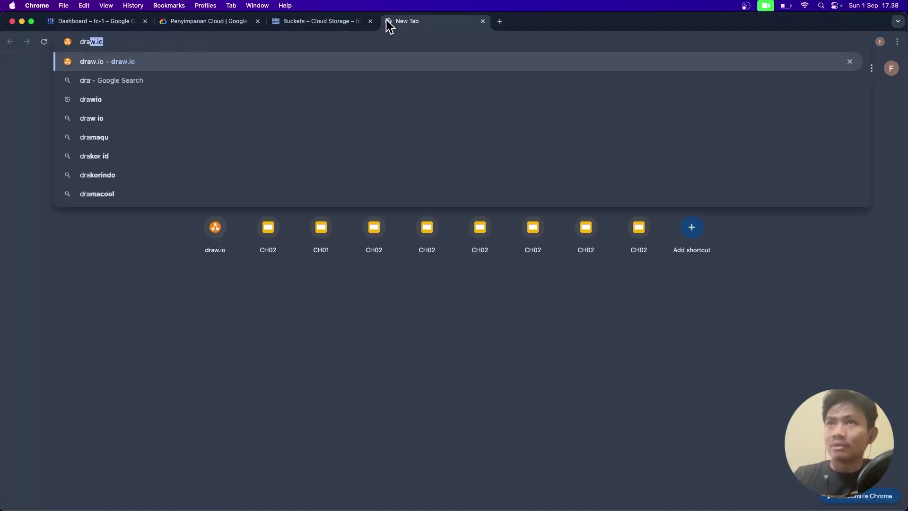
key("Return")
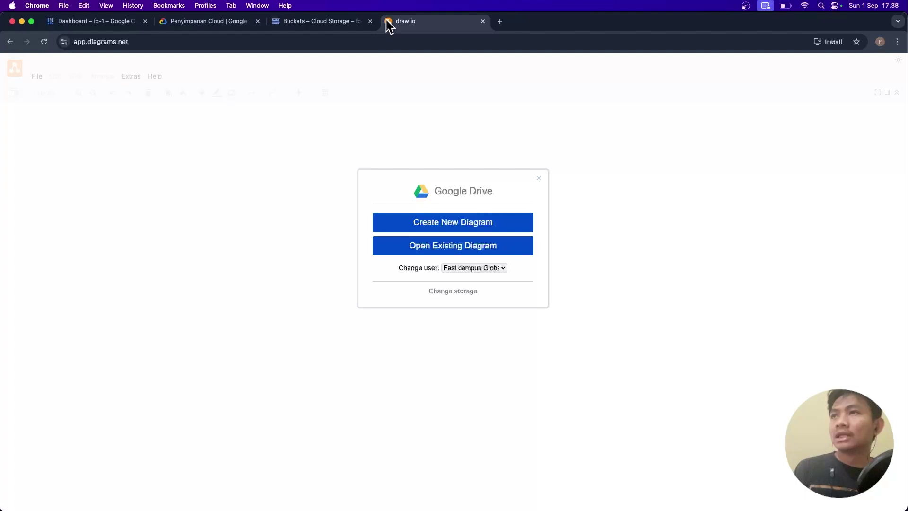
left_click(465, 220)
left_click(580, 361)
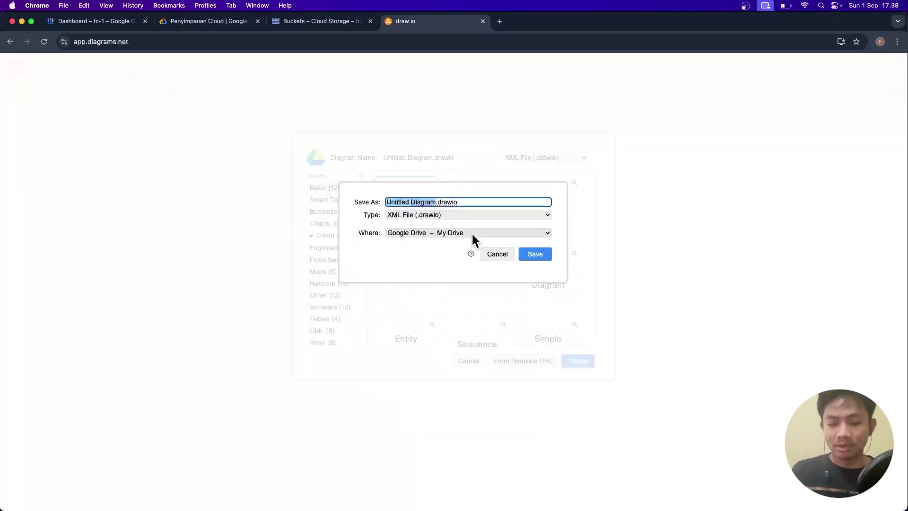
type("bucket")
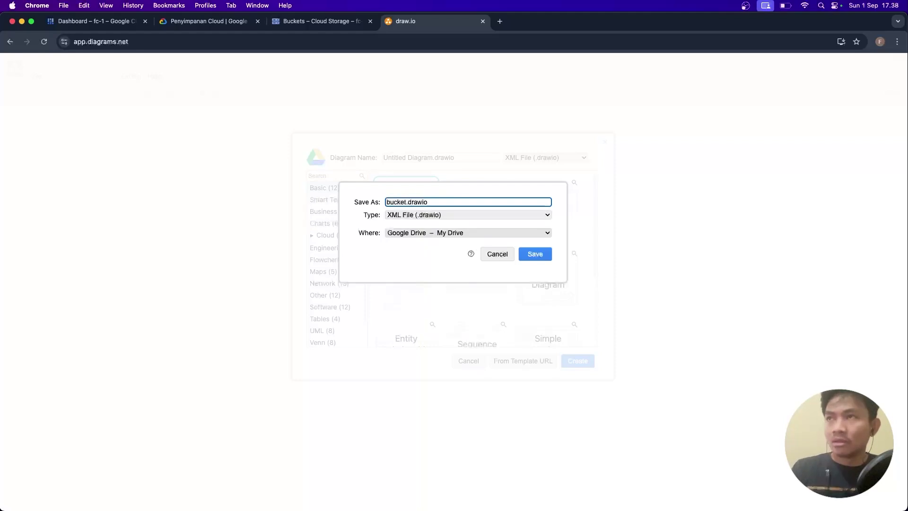
key("Return")
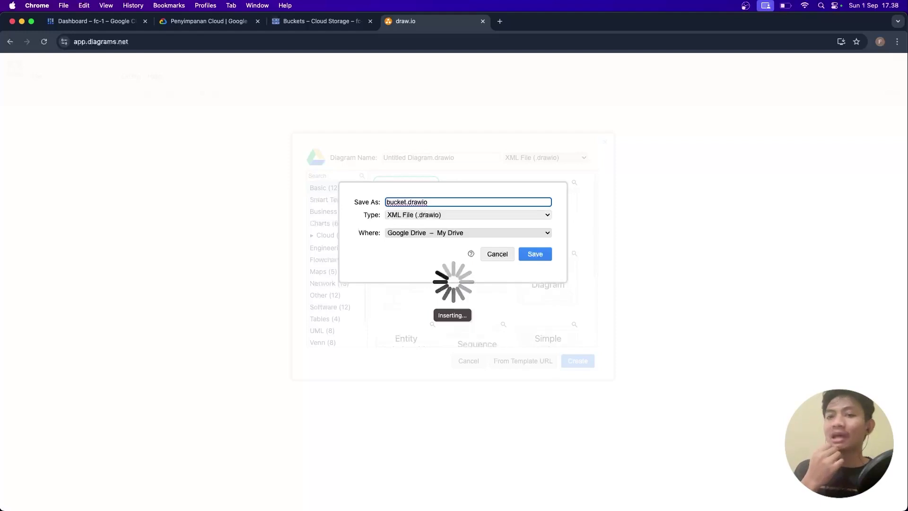
key("Return")
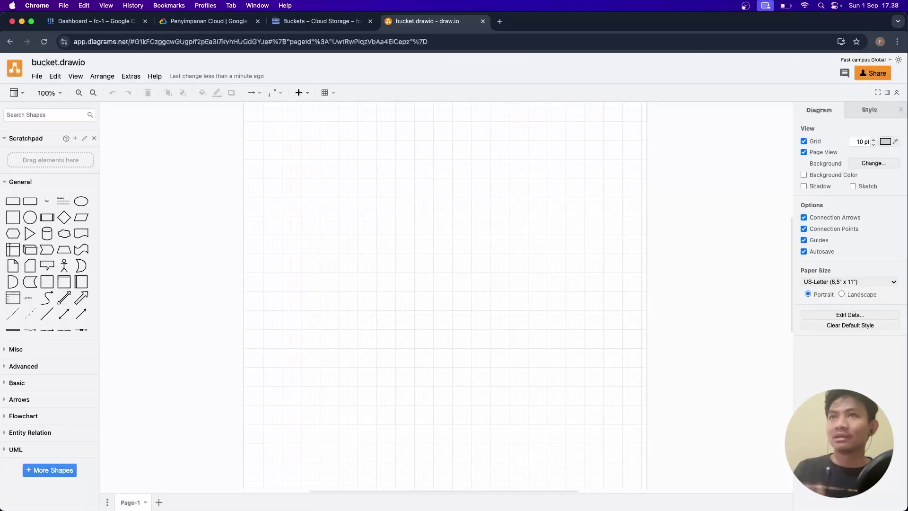
left_click(13, 201)
left_click_drag(414, 281, 296, 184)
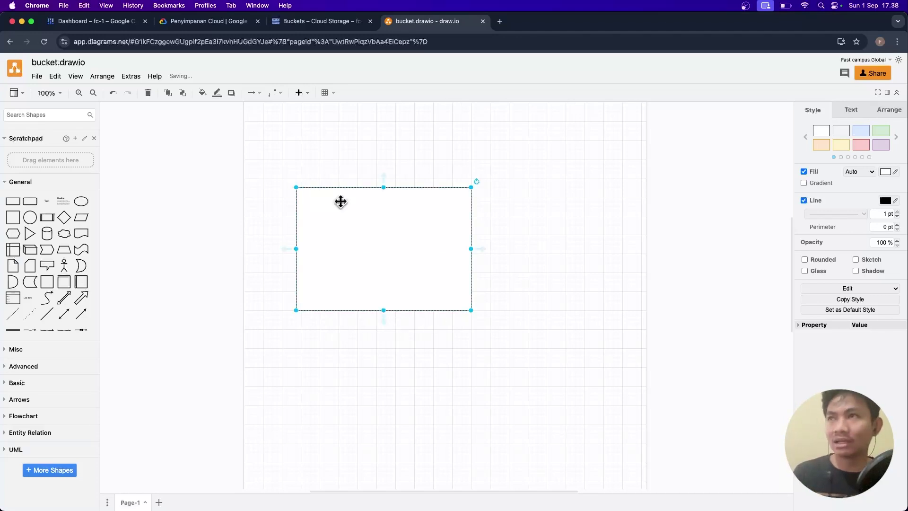
left_click_drag(471, 249, 608, 249)
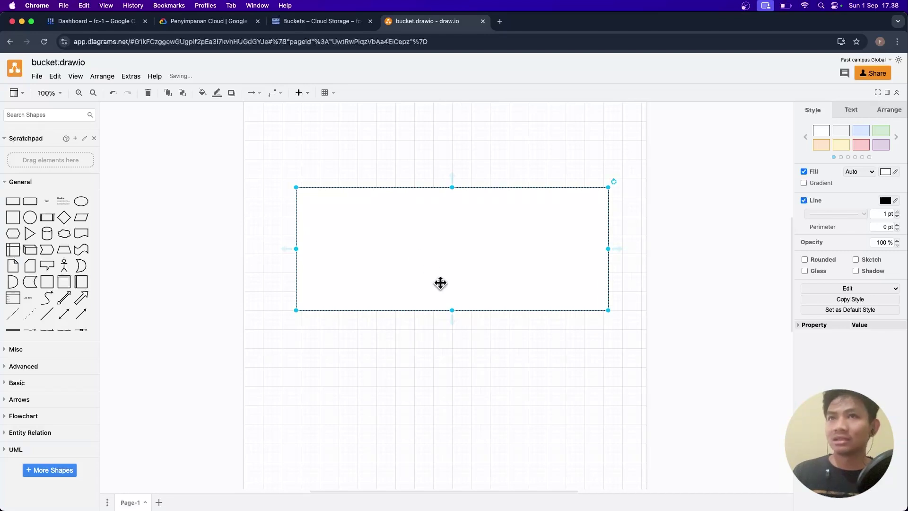
key("Delete")
Add a cylinder to the canvas, enlarge it to a tall bucket and move it to the right part of the page
left_click(47, 233)
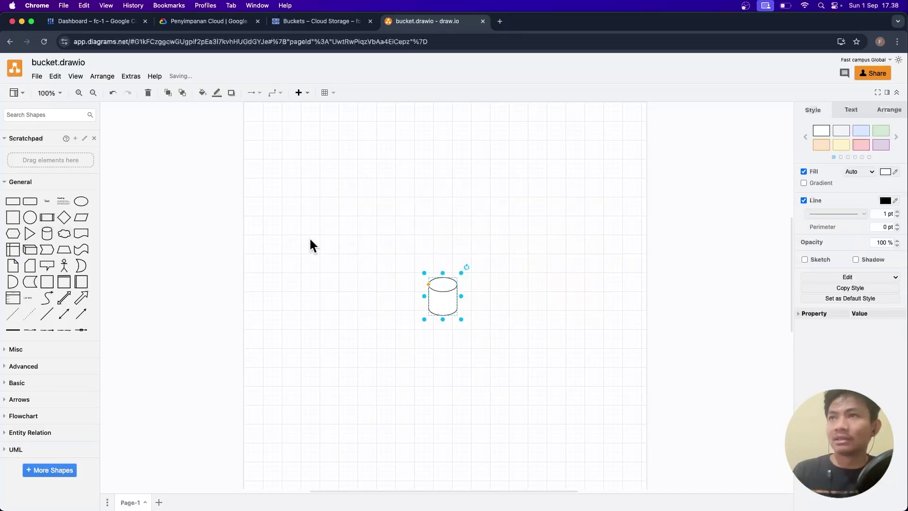
left_click_drag(462, 273, 563, 150)
left_click_drag(421, 314, 359, 348)
left_click(310, 298)
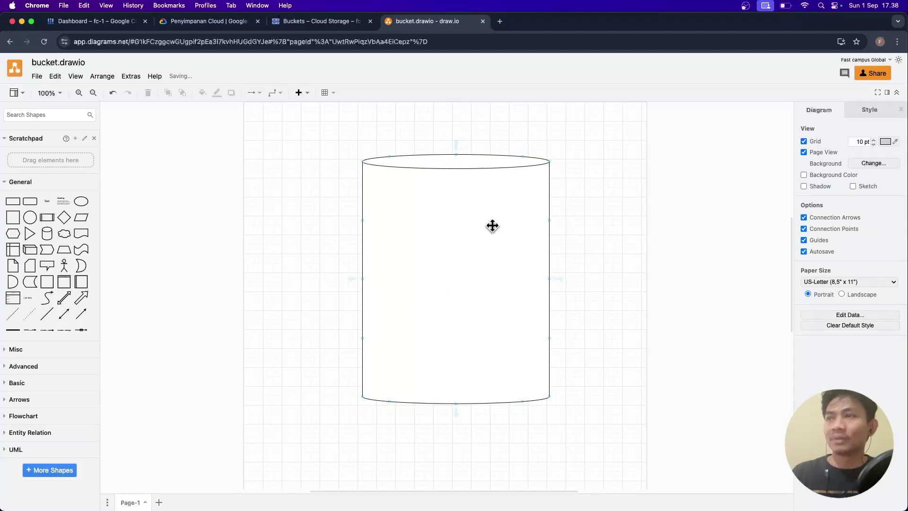
left_click(468, 251)
left_click_drag(469, 251, 534, 238)
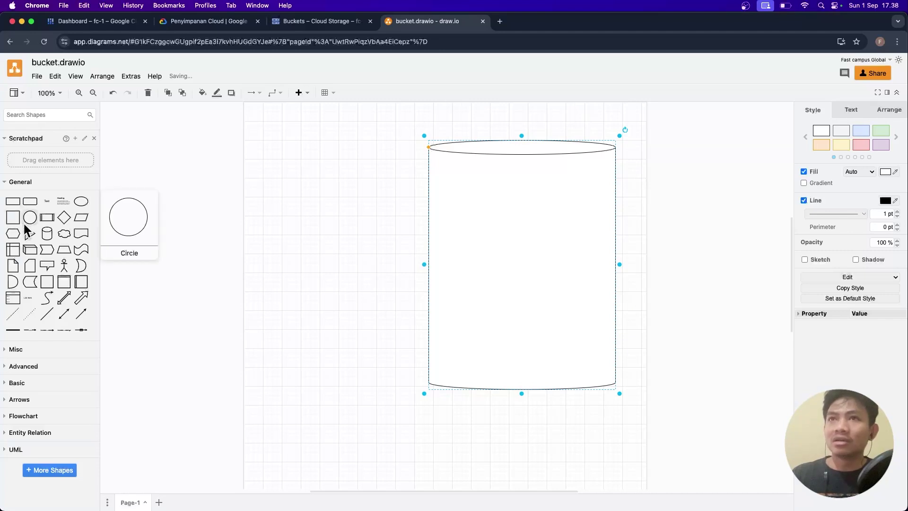
Place five small cylinders side by side along the inner bottom of the large cylinder, duplicating the first one
left_click(47, 234)
left_click_drag(448, 300, 527, 356)
key("super+d")
key("super+d")
left_click_drag(455, 361, 560, 357)
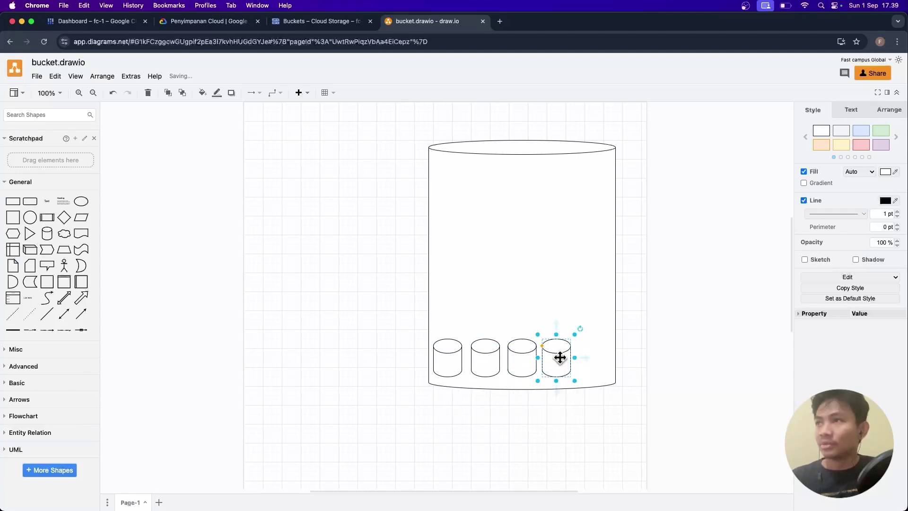
key("super+v")
left_click_drag(456, 372, 595, 367)
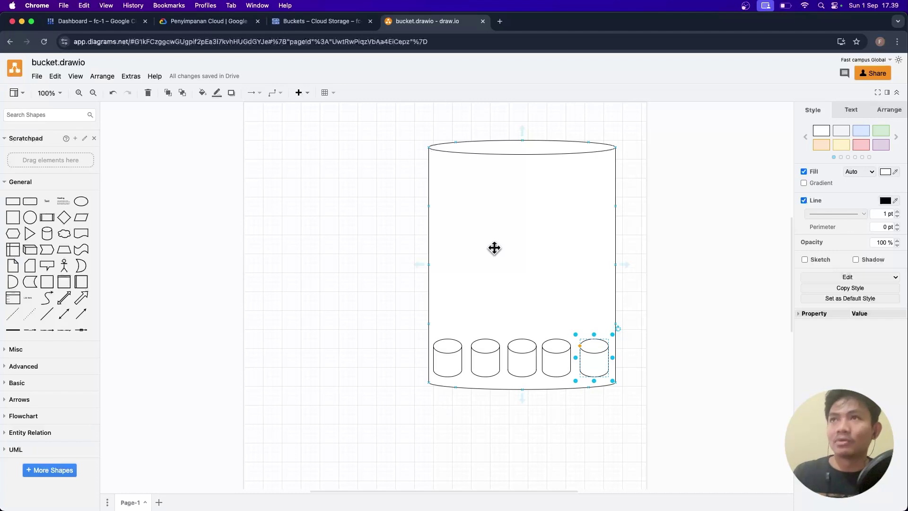
left_click(494, 248)
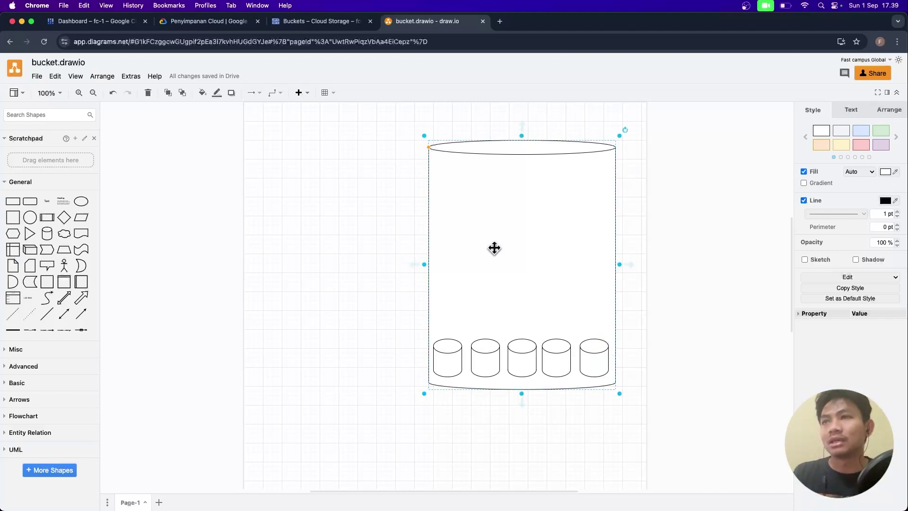
left_click(448, 356)
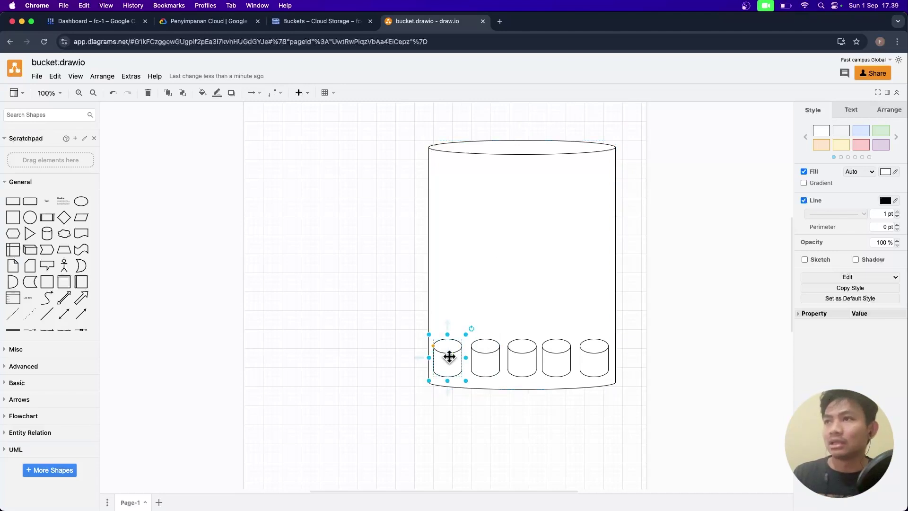
left_click(494, 367)
left_click(523, 367)
left_click(597, 368)
left_click(517, 295)
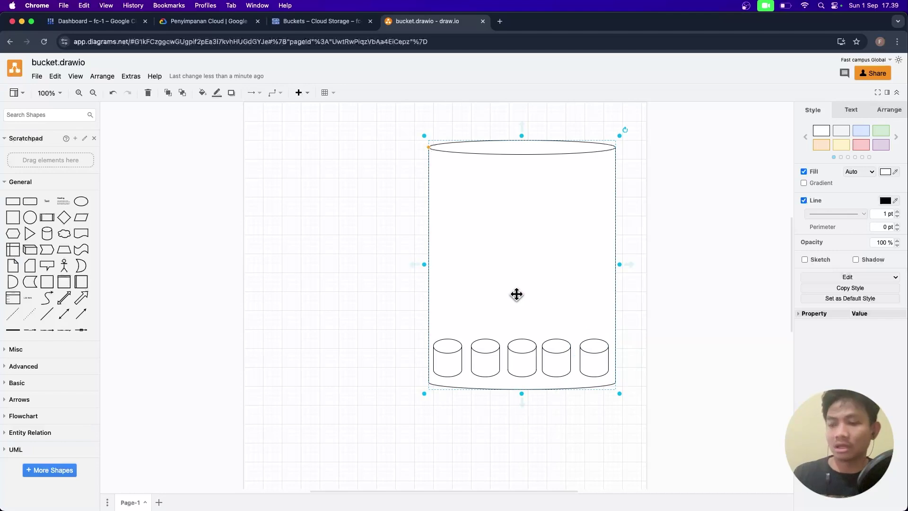
Delete the large cylinder and the five small cylinders from the canvas
key("Delete")
left_click_drag(399, 300, 630, 426)
key("Delete")
Add a rectangle and enlarge it to a big, tall frame in the middle of the page
left_click(15, 205)
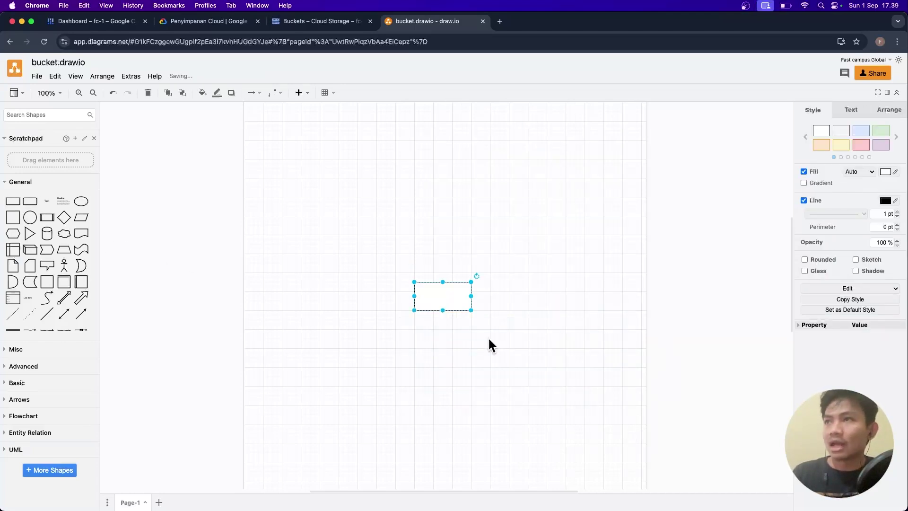
left_click_drag(472, 309, 372, 241)
left_click_drag(416, 281, 547, 404)
Duplicate the large rectangle and shrink the copy to a small box in the upper-left corner of the original
key("super+d")
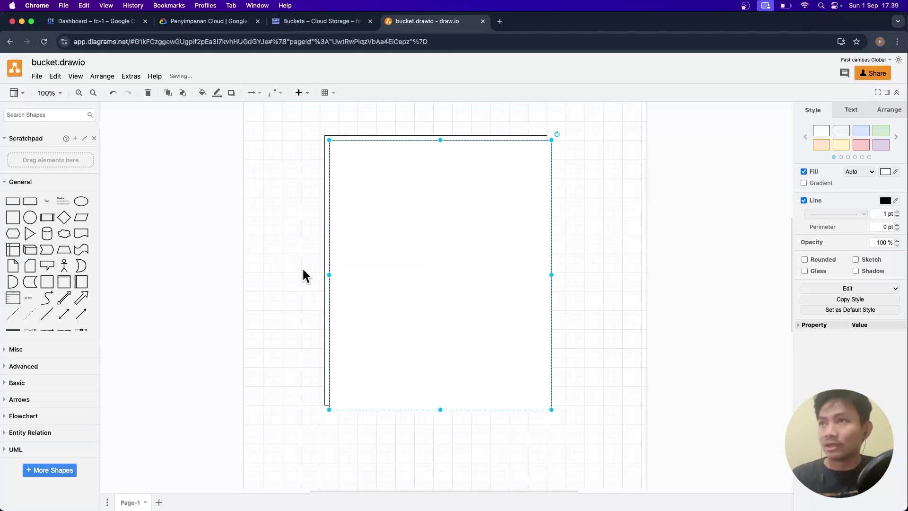
left_click(631, 479)
left_click(500, 377)
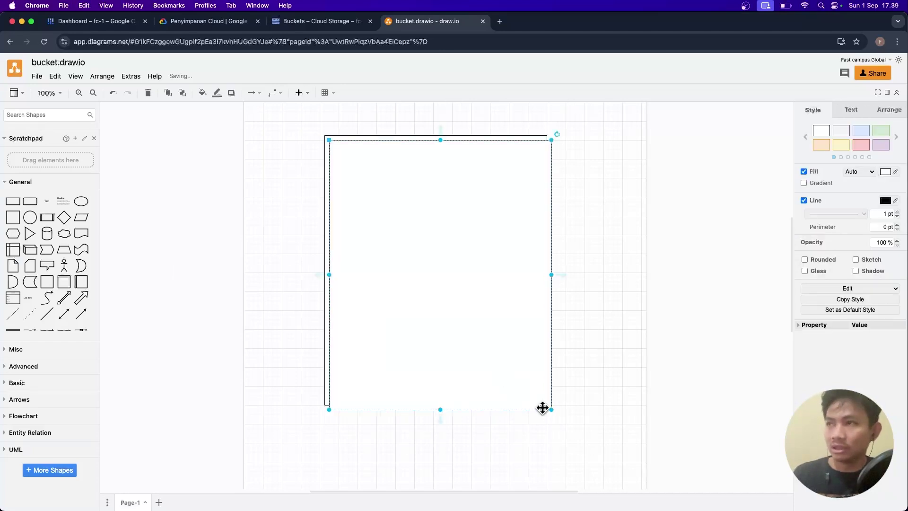
left_click_drag(552, 409, 375, 170)
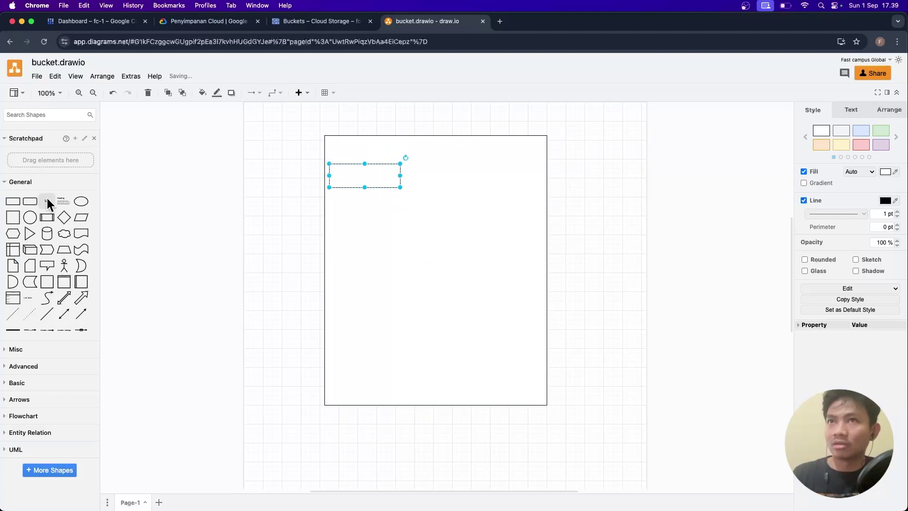
Add a text label reading "Rak Server" and widen its text box
left_click(46, 201)
double_click(443, 294)
type("Rak Se")
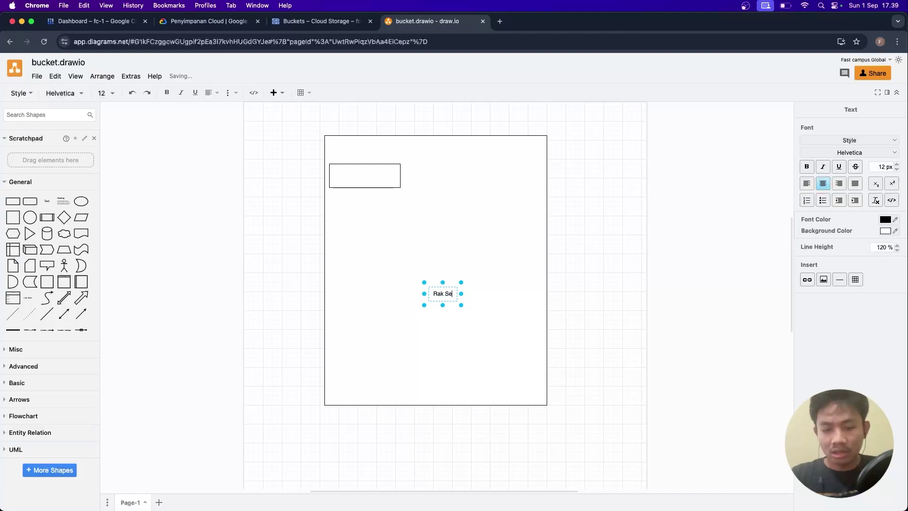
type("rver")
left_click_drag(462, 294, 505, 293)
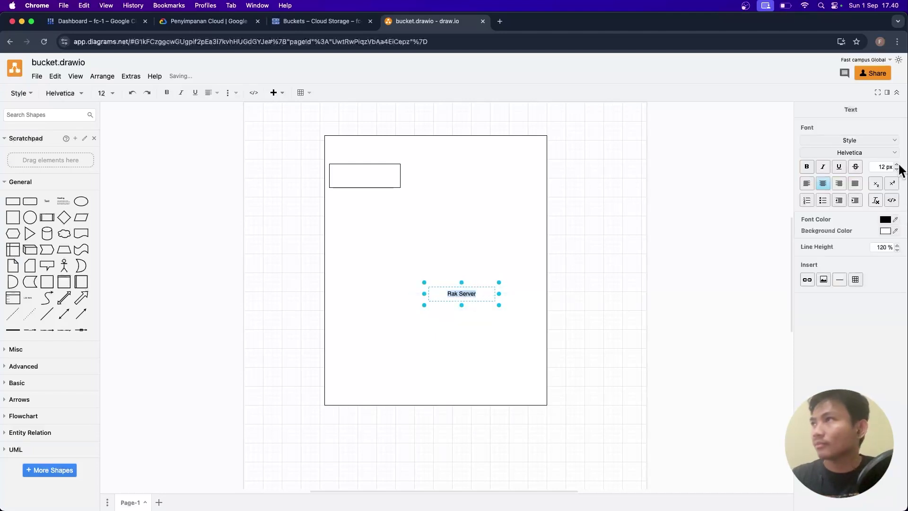
Set the "Rak Server" label to 18 px and move it to the inner top of the large rectangle
left_click(896, 165)
left_click(896, 164)
left_click(896, 165)
left_click(896, 164)
left_click(897, 164)
left_click(897, 165)
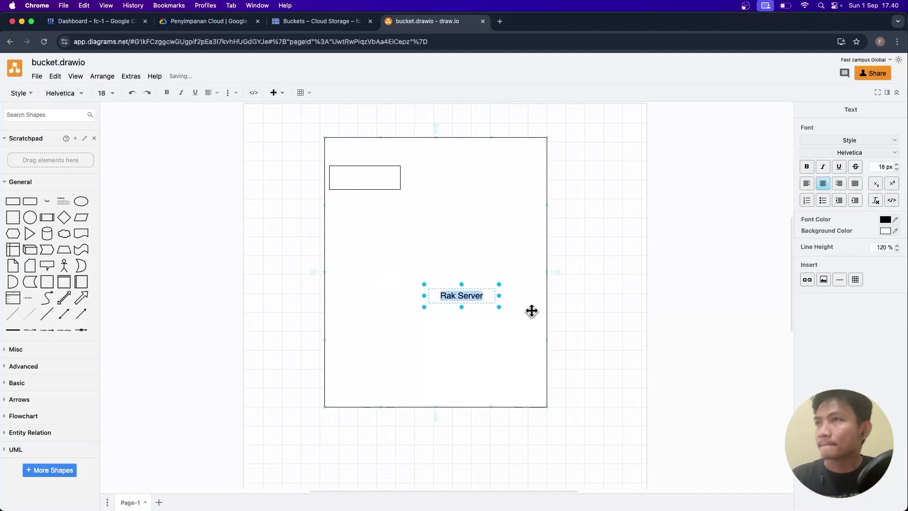
left_click_drag(488, 289, 462, 142)
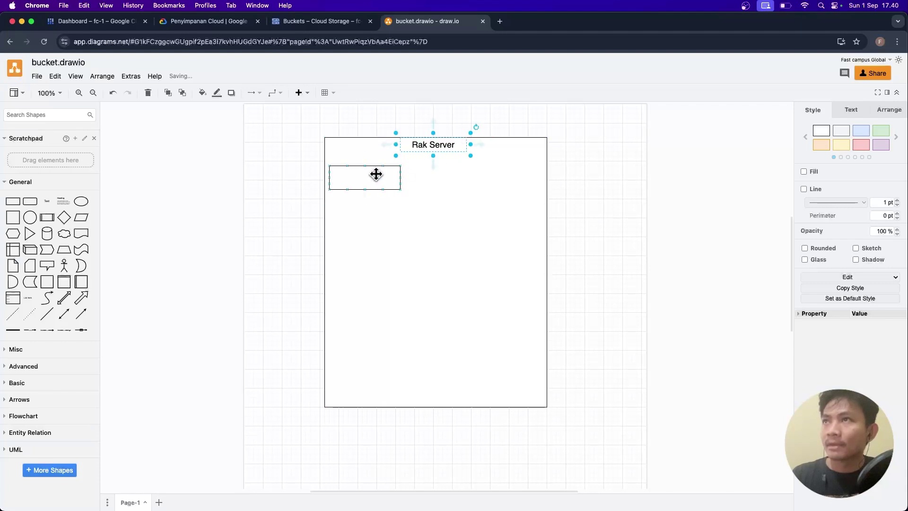
Label the small box "Storage Disk (HDD/SSD)" and duplicate it into a two-by-two grid of boxes below the heading
double_click(380, 175)
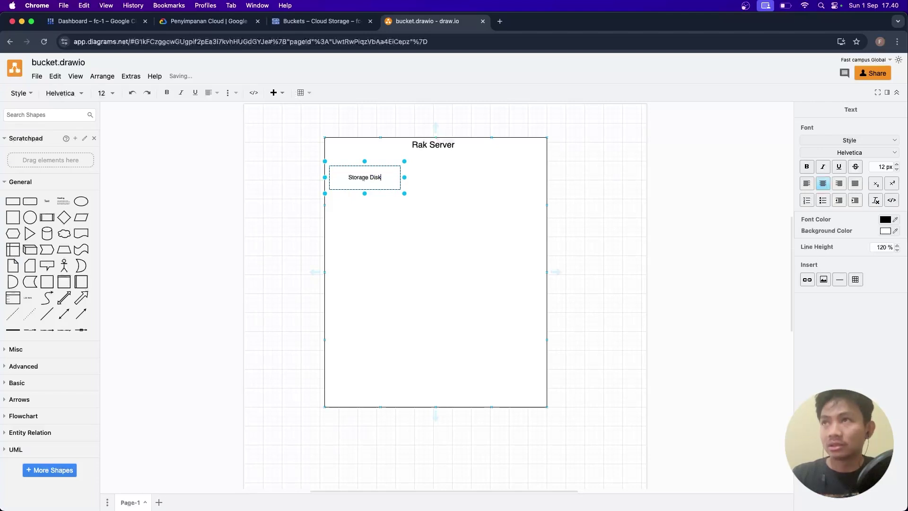
type("HDD")
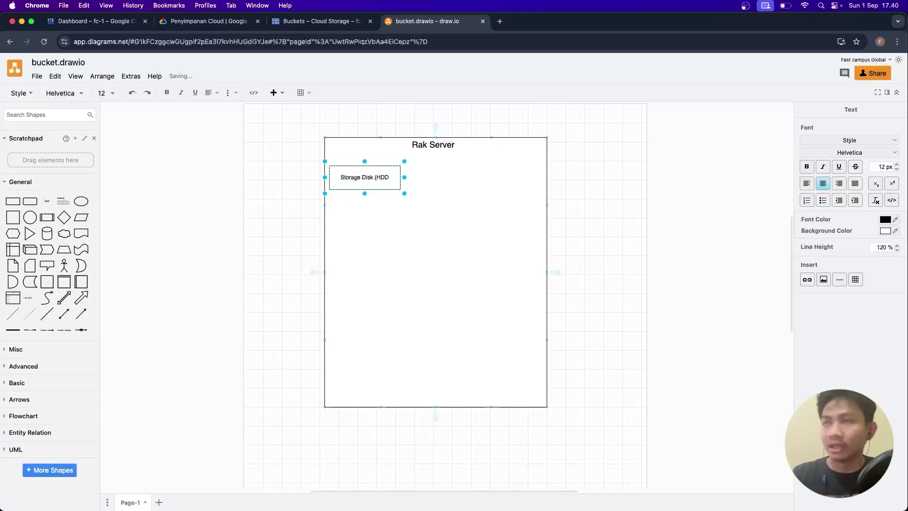
type("/SSD)")
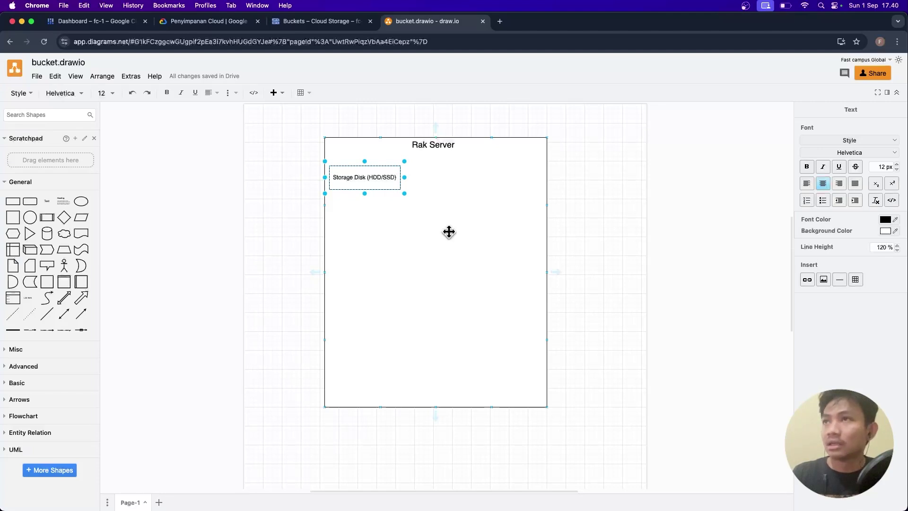
left_click_drag(386, 187, 456, 197)
Shrink the outer rectangle to fit around the four disk boxes and recentre the "Rak Server" heading above them
left_click(514, 233)
left_click_drag(546, 407, 492, 217)
left_click(424, 140)
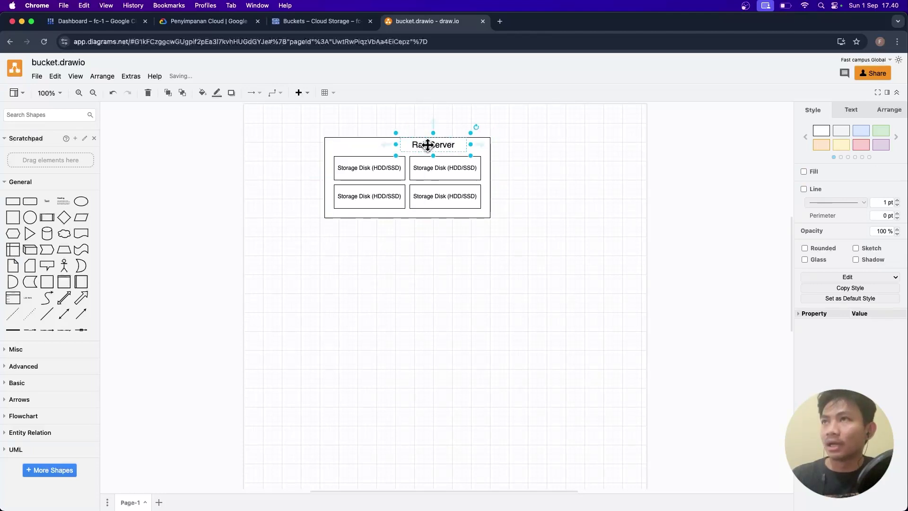
left_click_drag(428, 144, 405, 144)
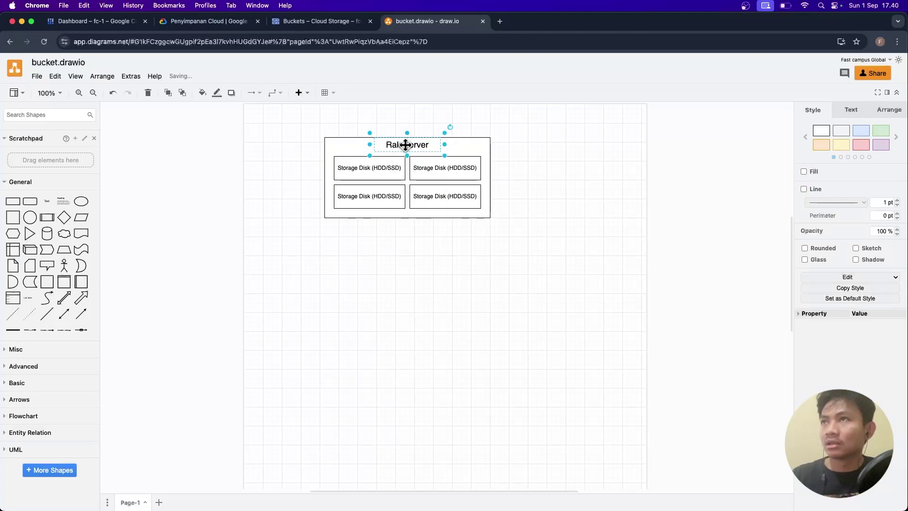
left_click(440, 298)
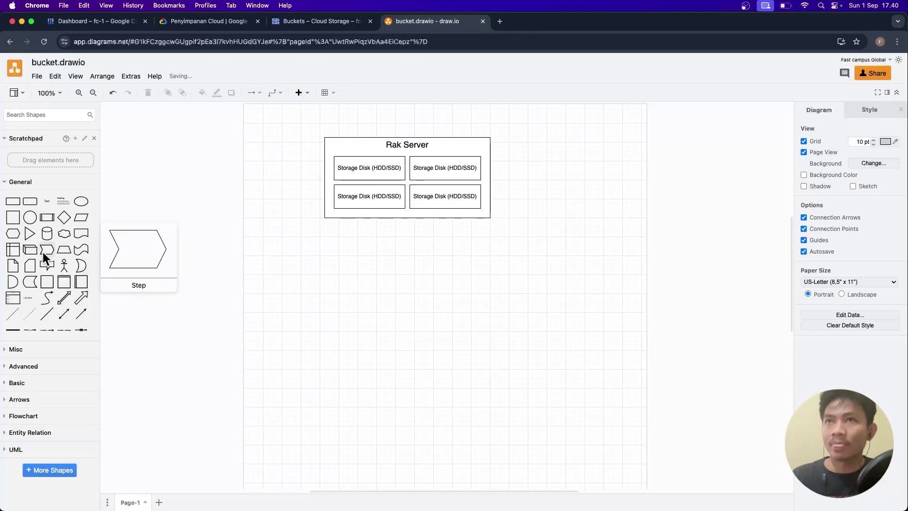
Add a block arrow running from the lower-left Storage Disk box down to the left, ending below the server rectangle
left_click(83, 299)
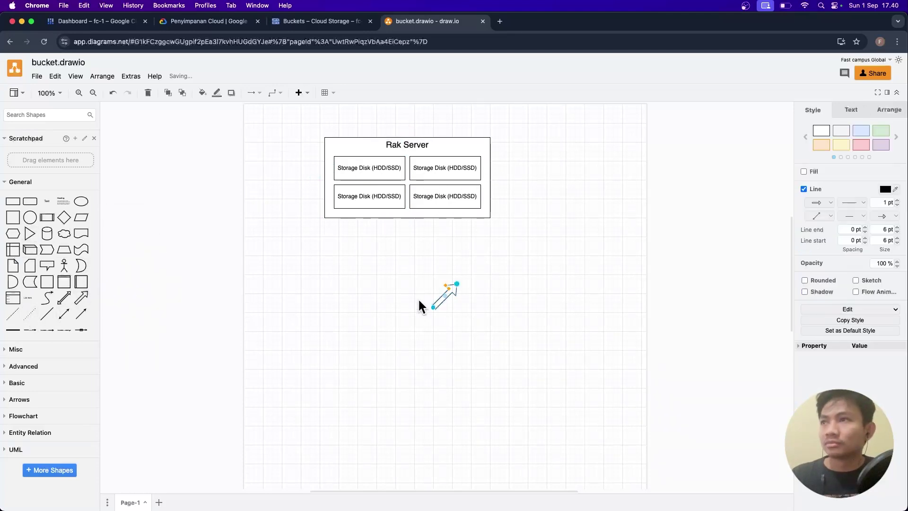
left_click_drag(433, 308, 358, 174)
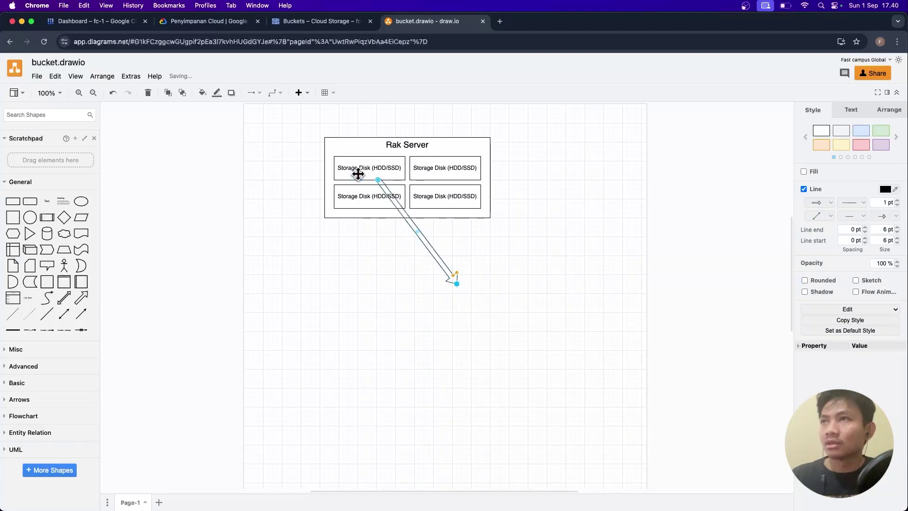
left_click_drag(457, 281, 320, 279)
left_click(391, 269)
left_click(342, 229)
left_click_drag(363, 180, 373, 214)
left_click(376, 275)
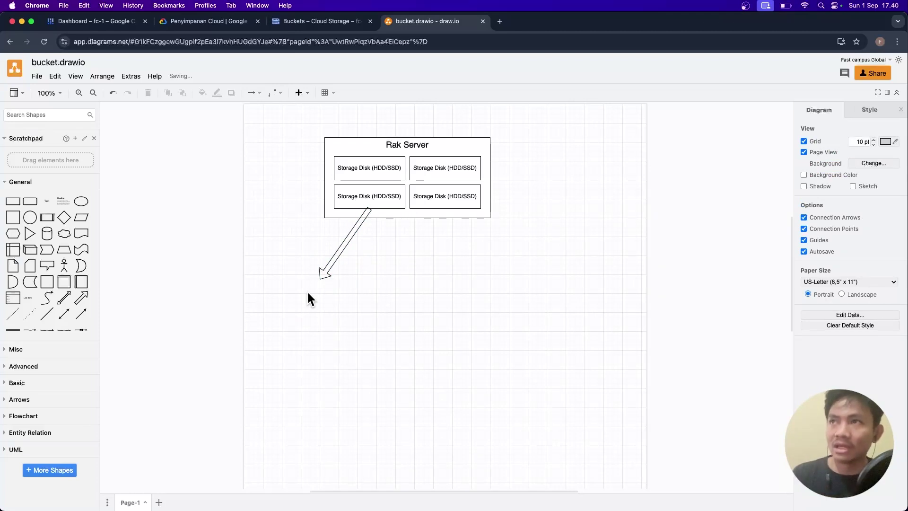
Add a large rectangle at the arrow's tip and place a copy of the "Rak Server" heading at its inner top
left_click(9, 202)
left_click_drag(427, 297, 439, 416)
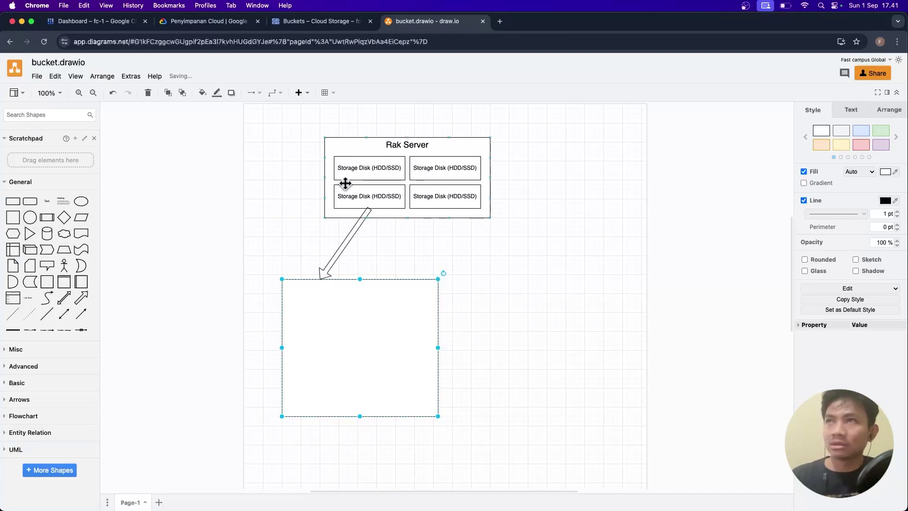
left_click(413, 147)
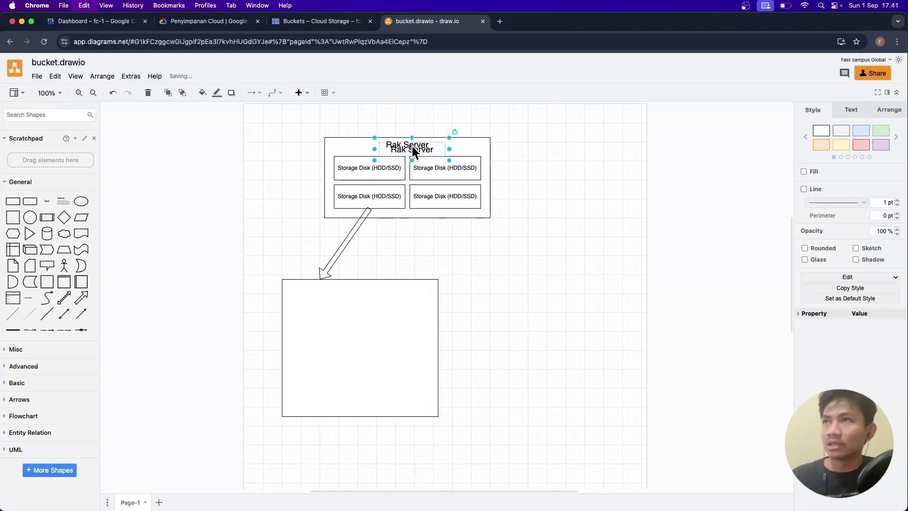
left_click_drag(412, 147, 370, 290)
Replace the copied heading's text with "Storage Disk (HDD/SSD)" copied from the lower-left disk box
left_click(382, 196)
left_click_drag(381, 199, 361, 294)
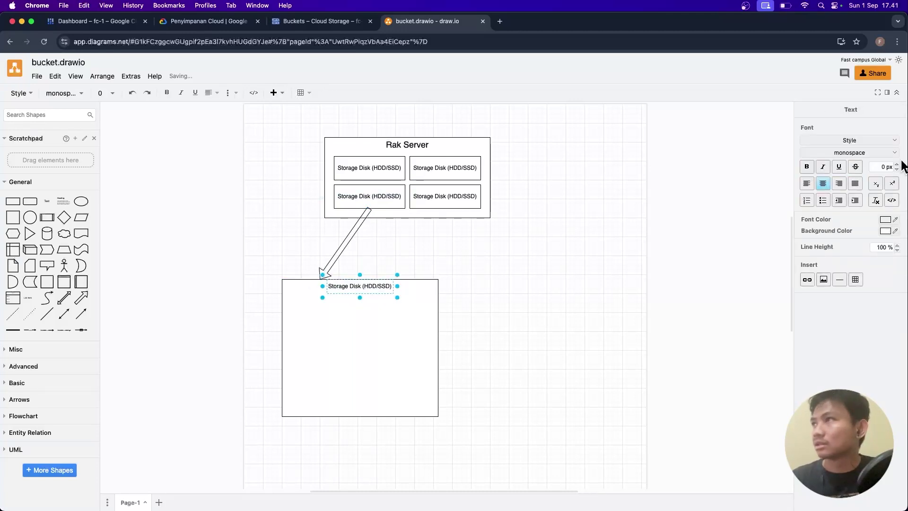
key("Escape")
left_click(488, 320)
Set the font size of the lower rectangle's "Storage Disk (HDD/SSD)" heading to 16 px
double_click(365, 288)
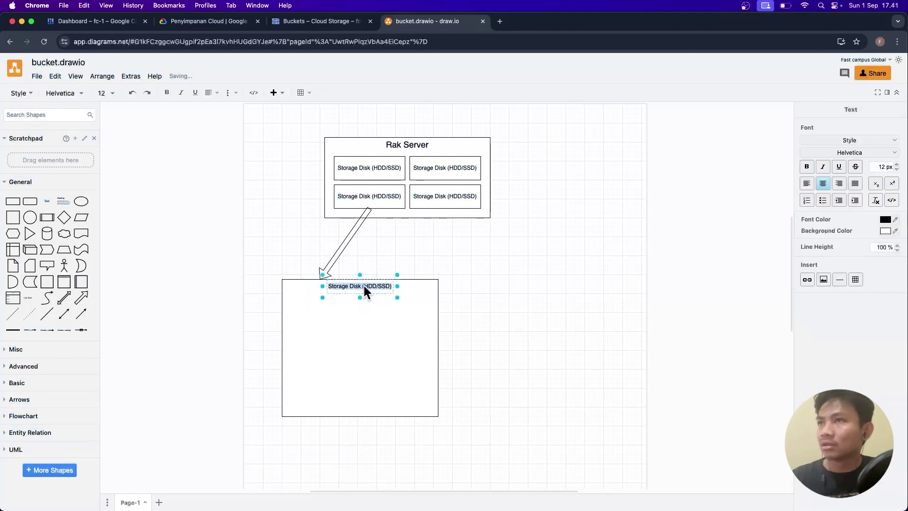
left_click(897, 164)
left_click(897, 163)
left_click(897, 164)
left_click(897, 169)
left_click(897, 170)
left_click(897, 169)
left_click(401, 288)
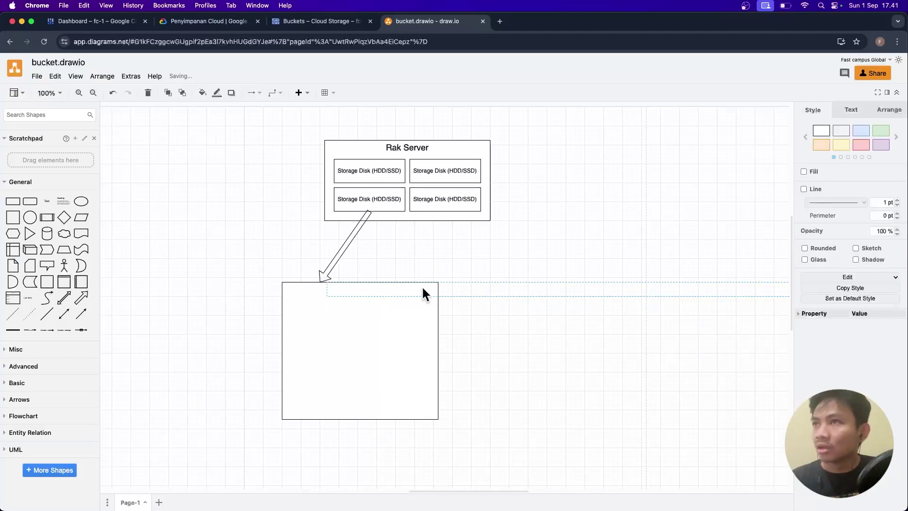
Narrow the overly wide Storage Disk text box and bring it back to the inner top of the lower rectangle
left_click_drag(480, 288, 459, 303)
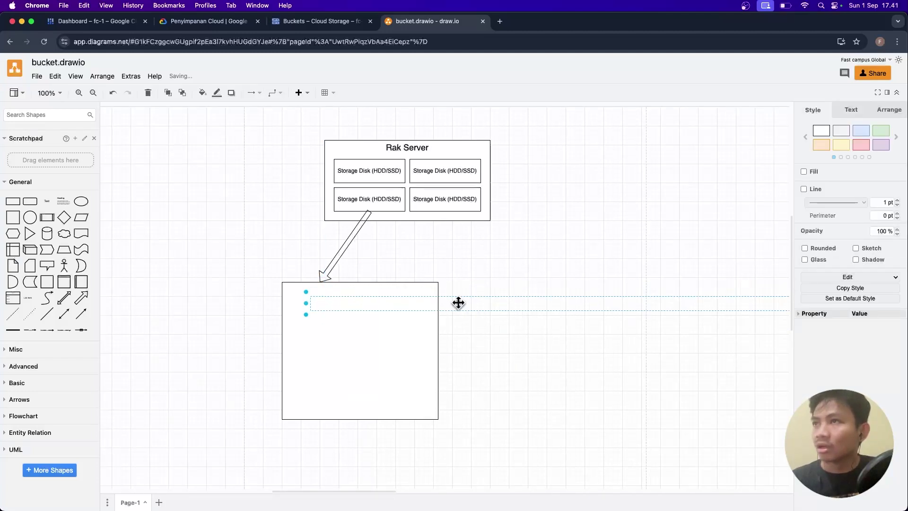
right_click(459, 302)
left_click(510, 385)
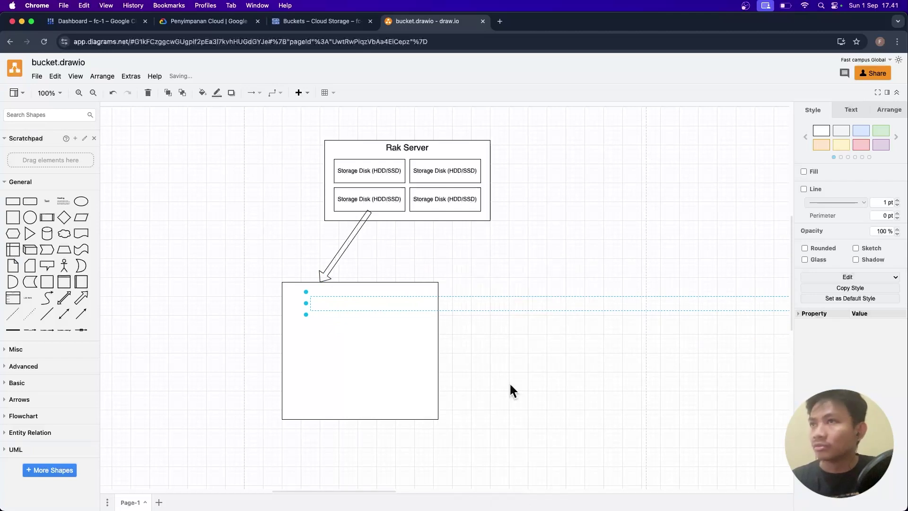
left_click_drag(468, 307, 364, 261)
left_click_drag(148, 257, 341, 241)
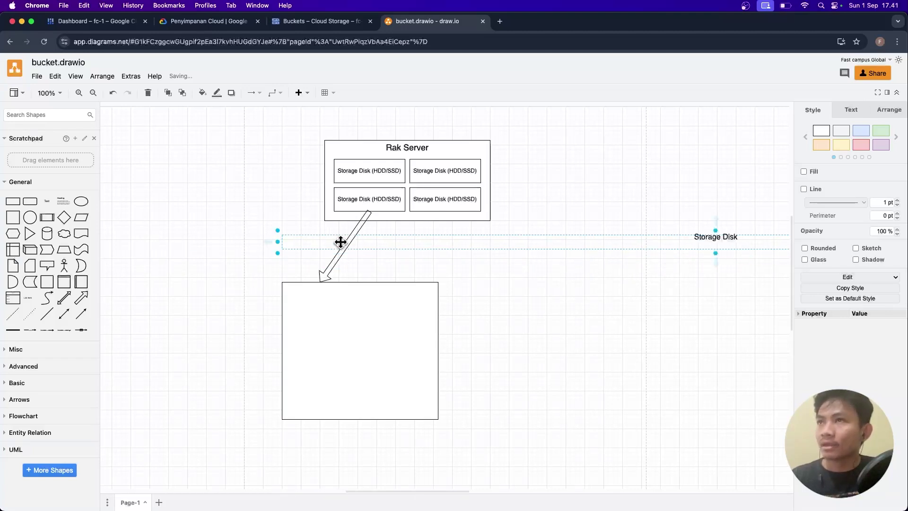
left_click_drag(274, 241, 556, 241)
left_click_drag(639, 244, 294, 229)
left_click_drag(211, 242, 507, 203)
left_click_drag(566, 209, 299, 233)
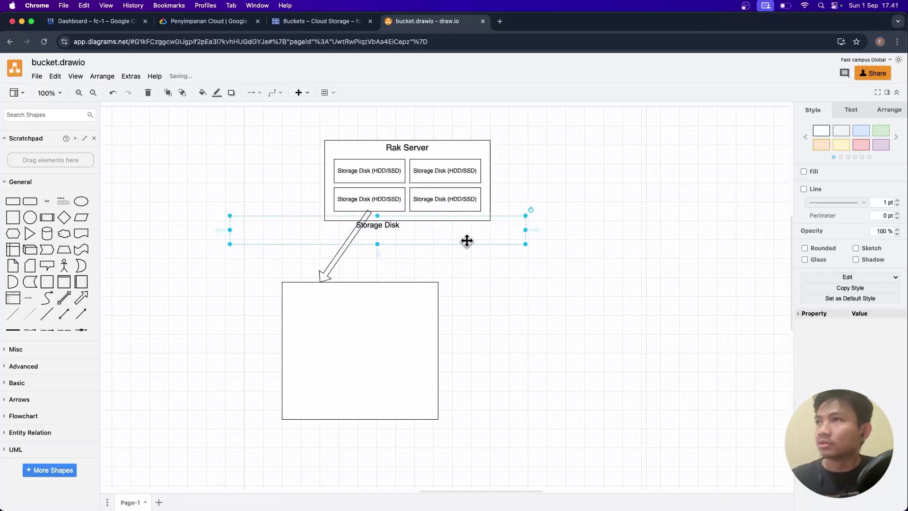
left_click_drag(525, 244, 371, 294)
Widen the heading's text box and try to bring "(HDD/SSD)" onto the same line as "Storage Disk"
left_click(361, 305)
double_click(344, 295)
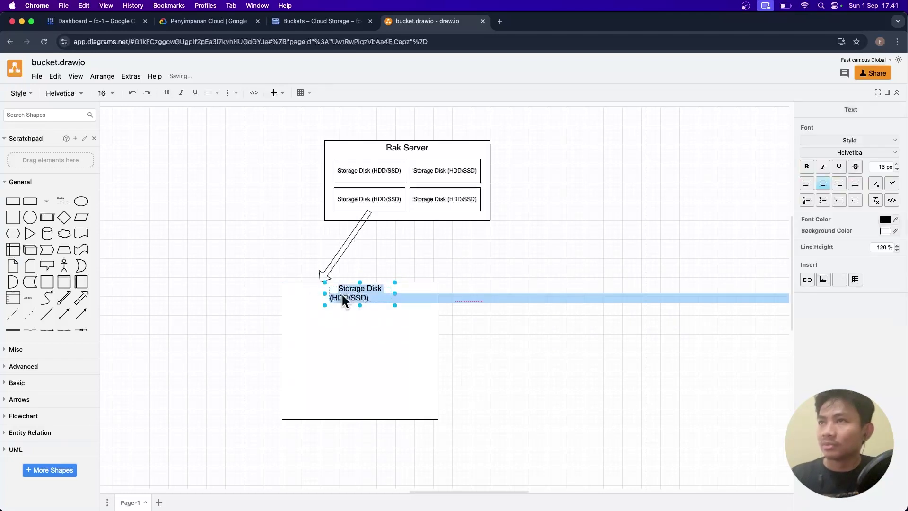
key("Left")
left_click_drag(396, 293, 485, 294)
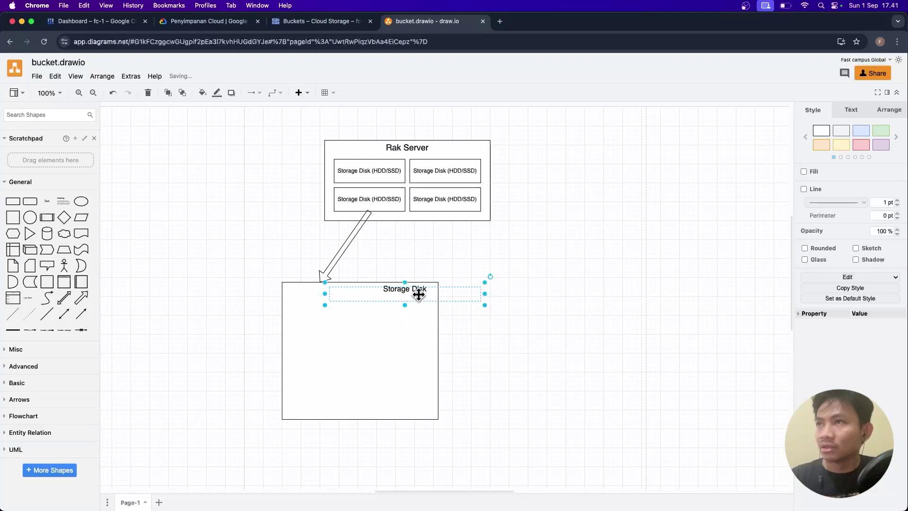
double_click(418, 294)
key("Left")
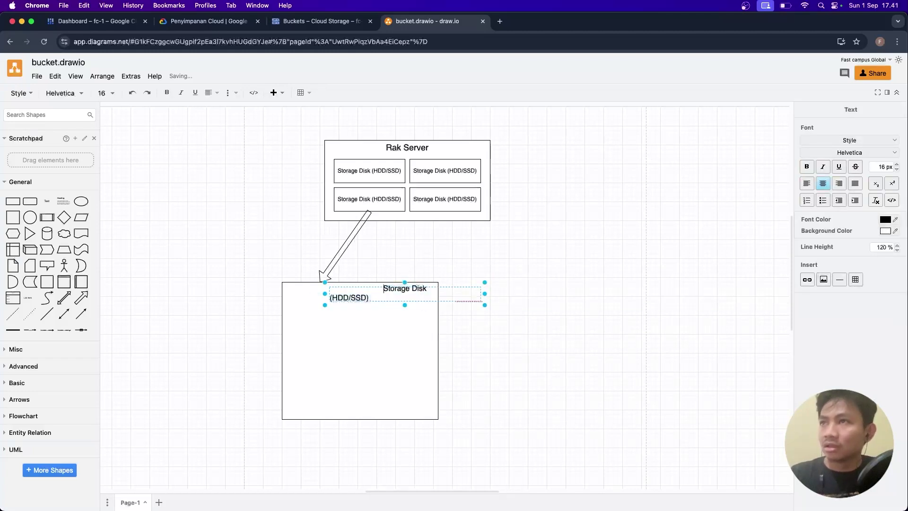
key("BackSpace")
key("super+z")
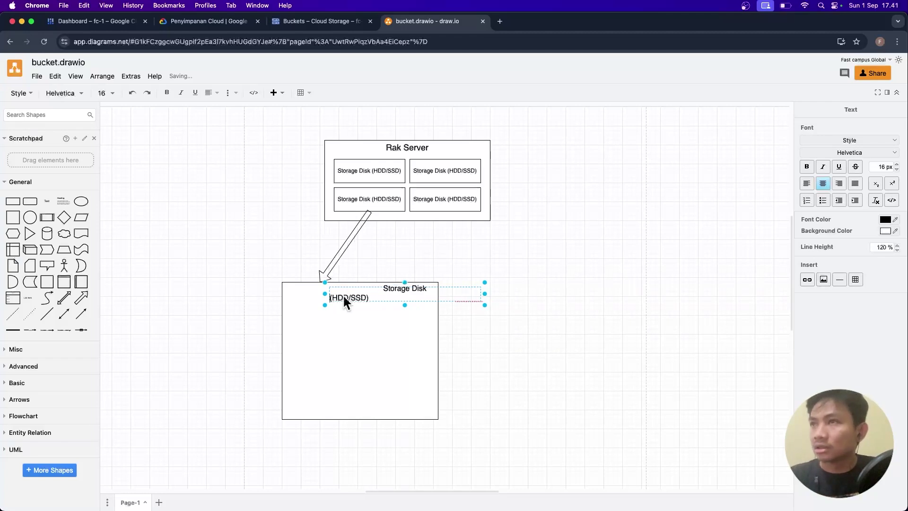
Clear the lower rectangle's heading and re-enter it as "Storage Disk (HDD/SSD)" on a single line
double_click(408, 298)
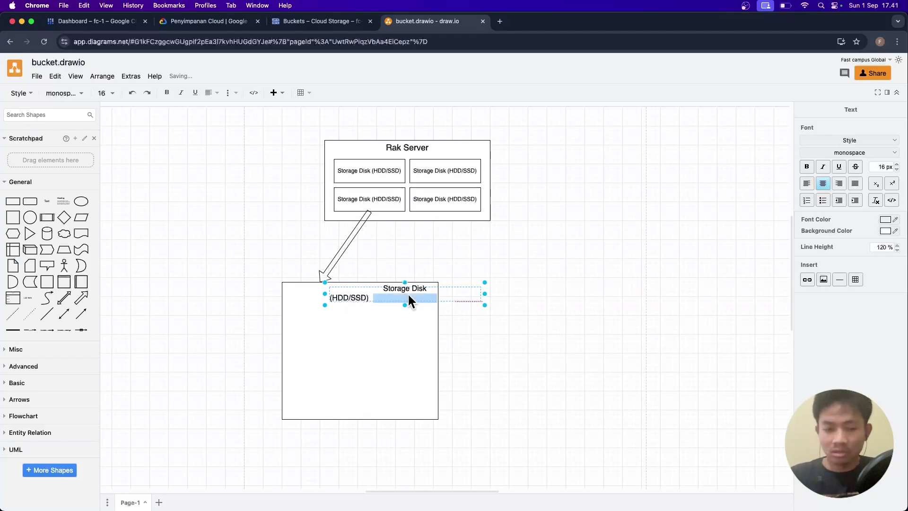
key("super+a")
key("BackSpace")
type("Storage Disk (")
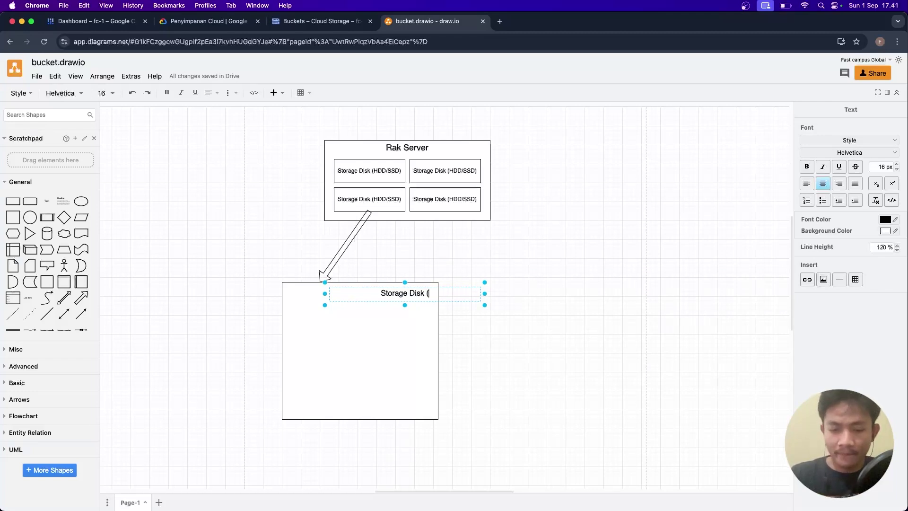
type("HDD/SSD)")
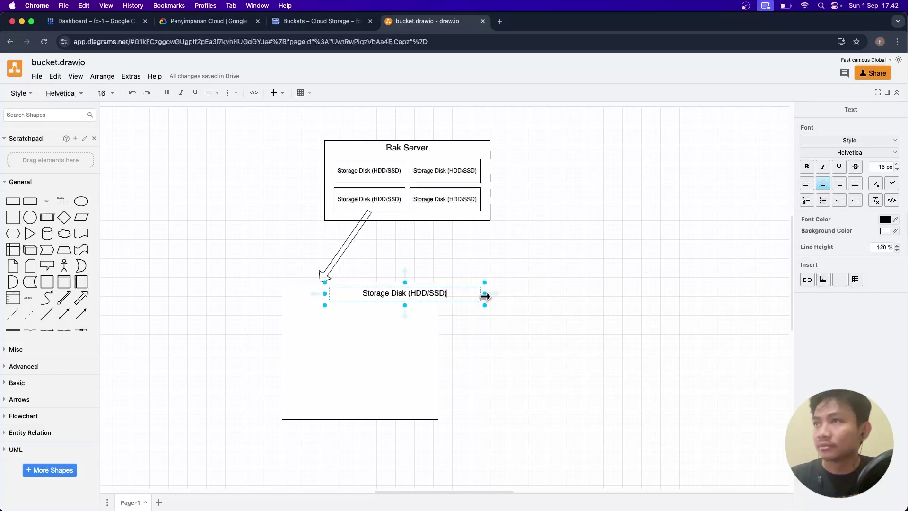
Narrow the "Storage Disk (HDD/SSD)" text box and centre it along the inner top of the lower rectangle
left_click_drag(486, 295, 370, 297)
key("super+z")
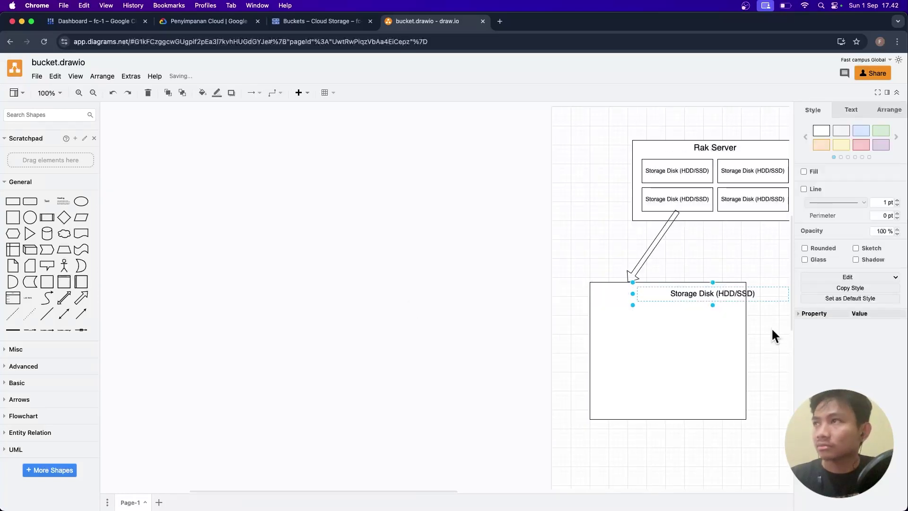
left_click_drag(689, 295, 615, 296)
left_click(679, 314)
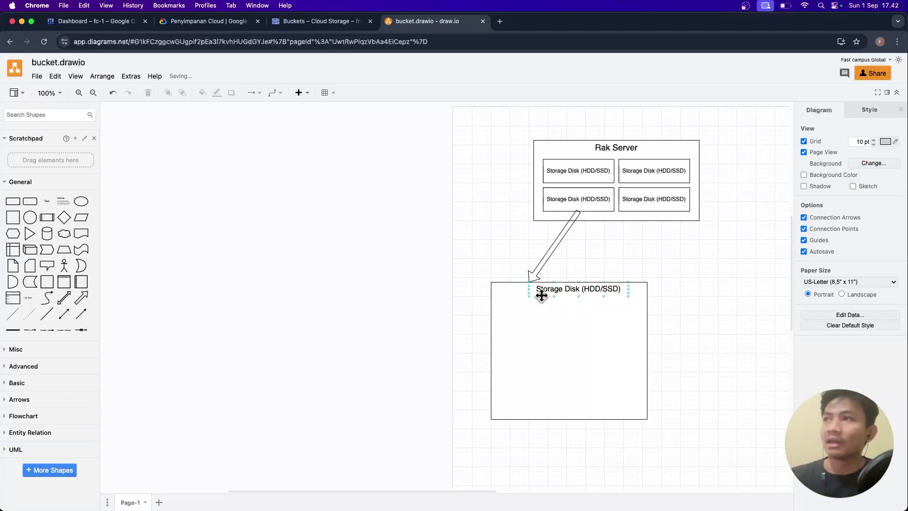
Place two cylinders in the upper part of the lower rectangle, labelling the left one 2GB and the right one 4GB
left_click(46, 233)
left_click_drag(440, 298, 507, 322)
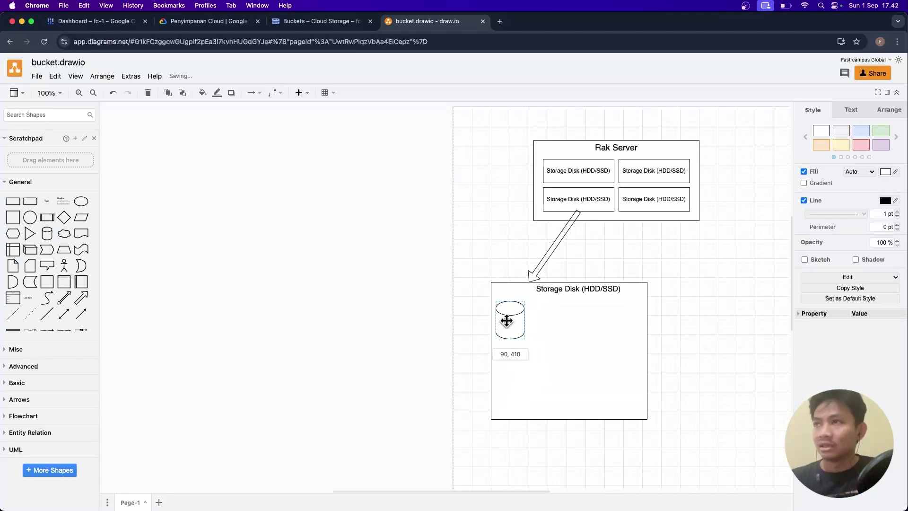
left_click_drag(517, 325, 547, 322)
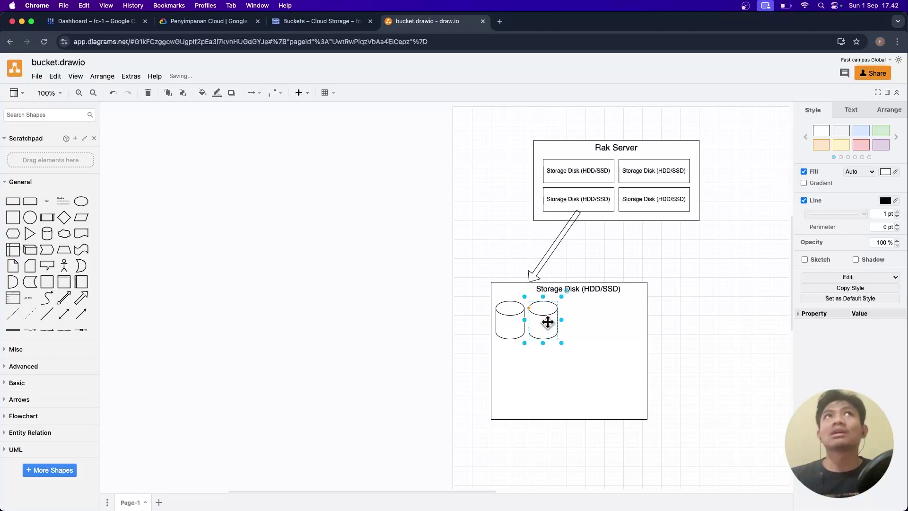
left_click_drag(547, 323, 623, 323)
double_click(512, 327)
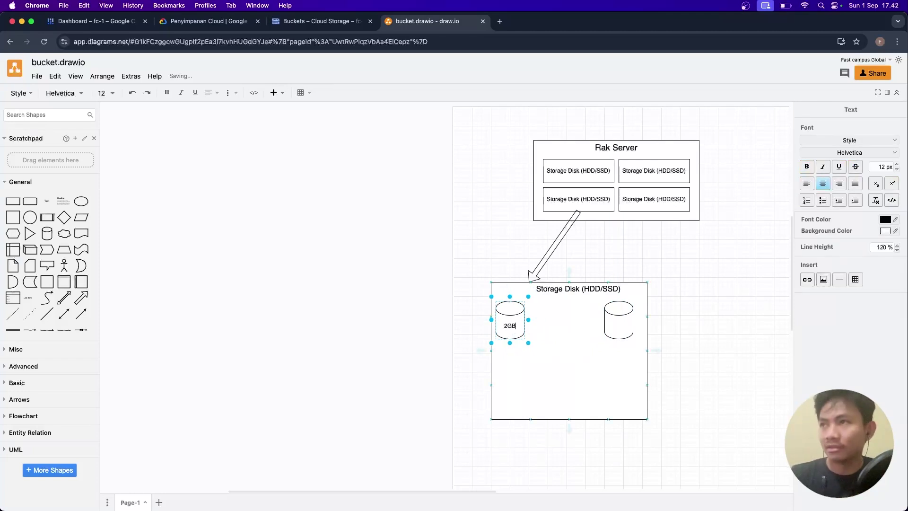
double_click(617, 325)
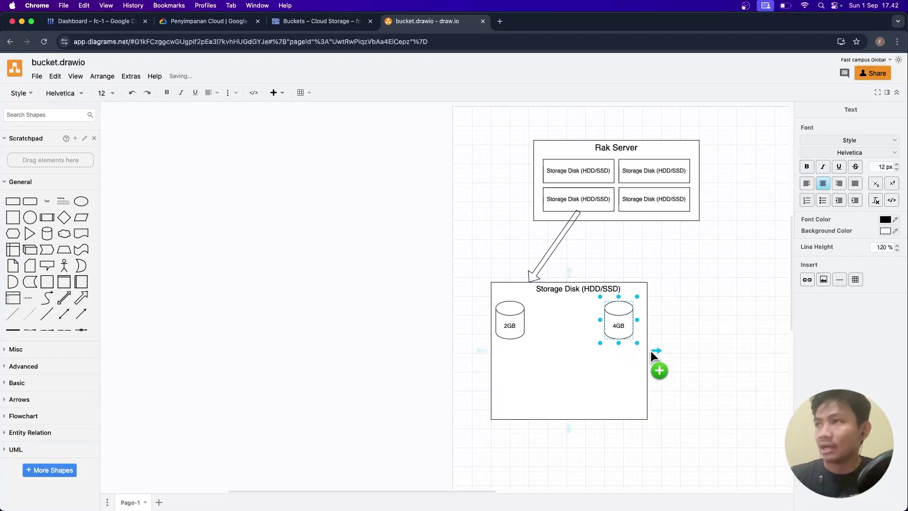
type("4GB")
Enlarge the 4GB cylinder and place a duplicate of it alongside in the same row
left_click_drag(637, 344, 617, 349)
key("super+c")
key("super+v")
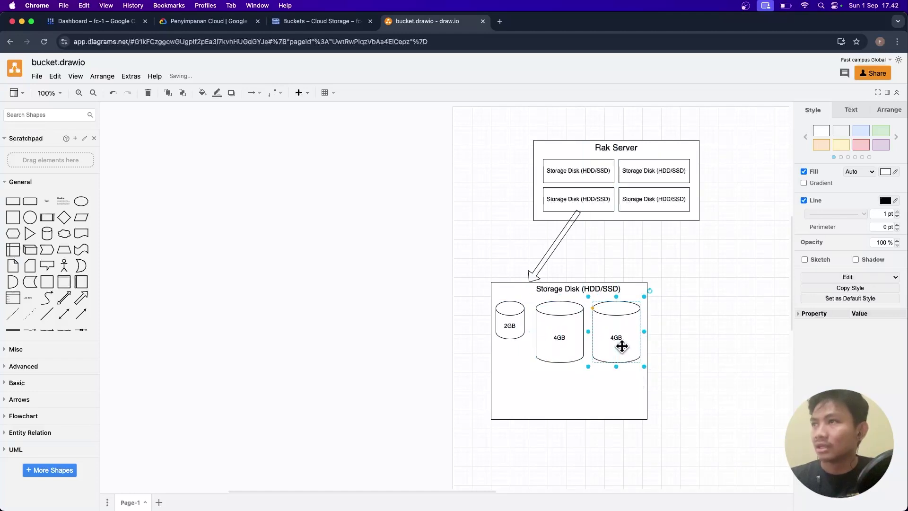
double_click(621, 348)
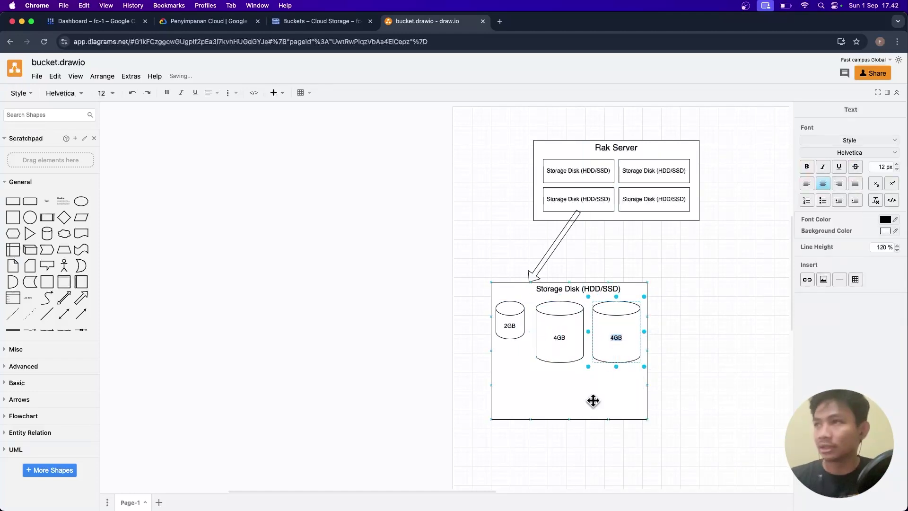
key("Escape")
Place another copy of the 4GB cylinder below the 2GB cylinder, starting a second row
key("super+c")
key("super+v")
left_click_drag(615, 346, 520, 405)
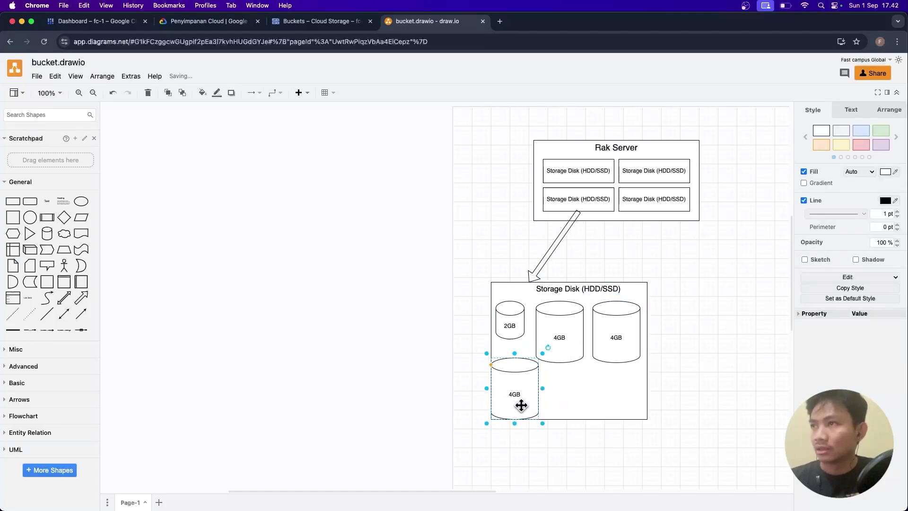
Extend the lower rectangle downward, then move its second-row cylinder lower and its heading slightly left
left_click(572, 404)
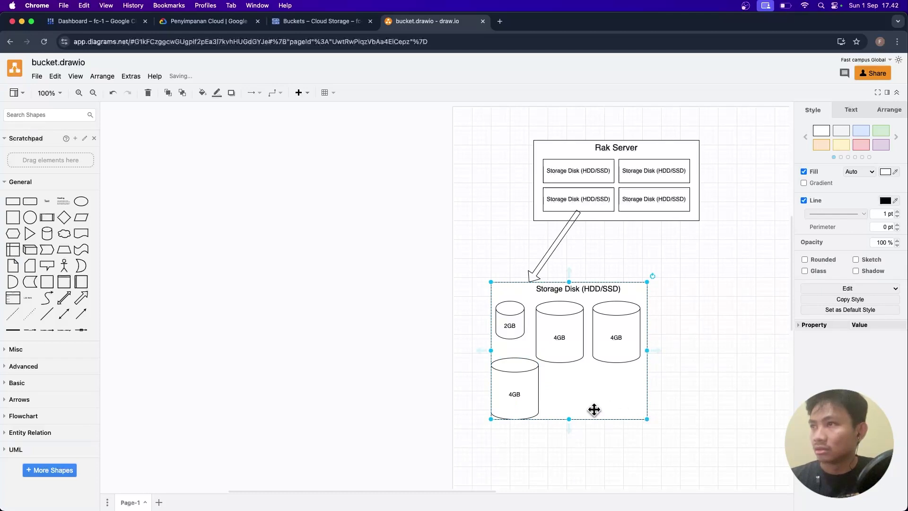
left_click_drag(569, 418, 568, 462)
left_click_drag(523, 401, 523, 420)
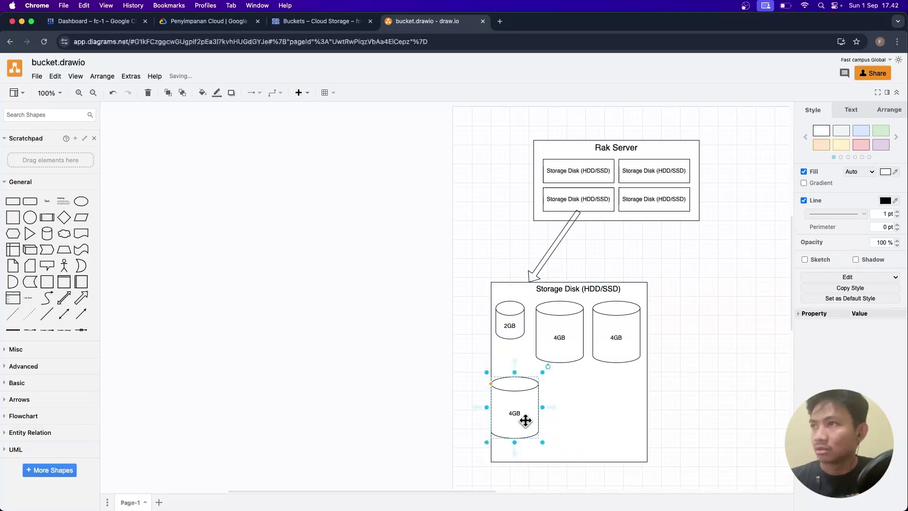
left_click_drag(595, 292, 580, 290)
Relabel the second-row cylinder as 8GB and enlarge it beyond the size of the 4GB cylinders
left_click(519, 413)
double_click(519, 413)
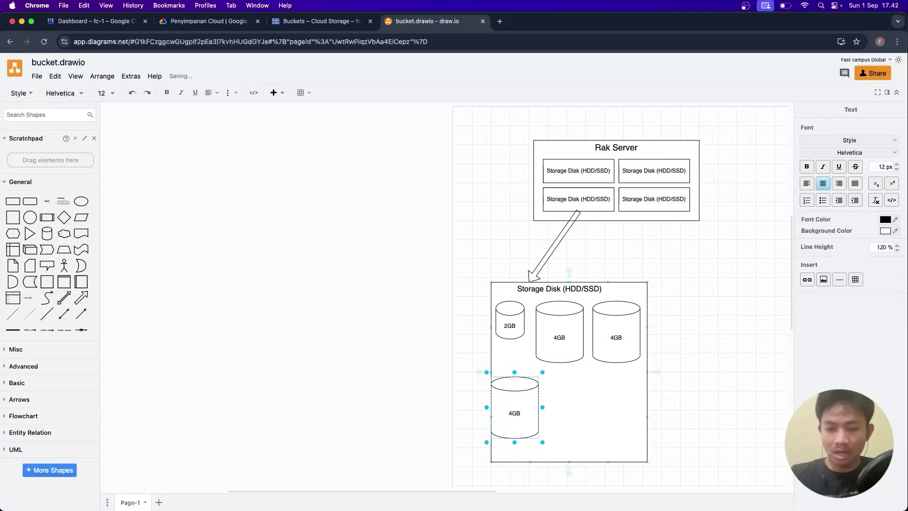
left_click_drag(543, 443, 563, 460)
left_click_drag(555, 452, 558, 448)
key("Delete")
left_click(530, 428)
key("super+z")
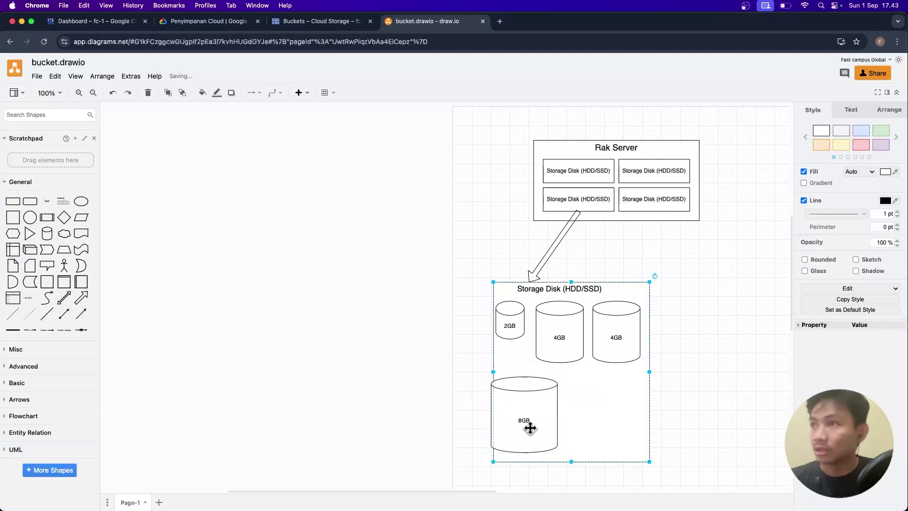
Move the 8GB cylinder fully inside the lower rectangle and shift the "Storage Disk (HDD/SSD)" heading back to the right
left_click_drag(529, 401, 538, 396)
left_click_drag(577, 287, 593, 287)
left_click(722, 307)
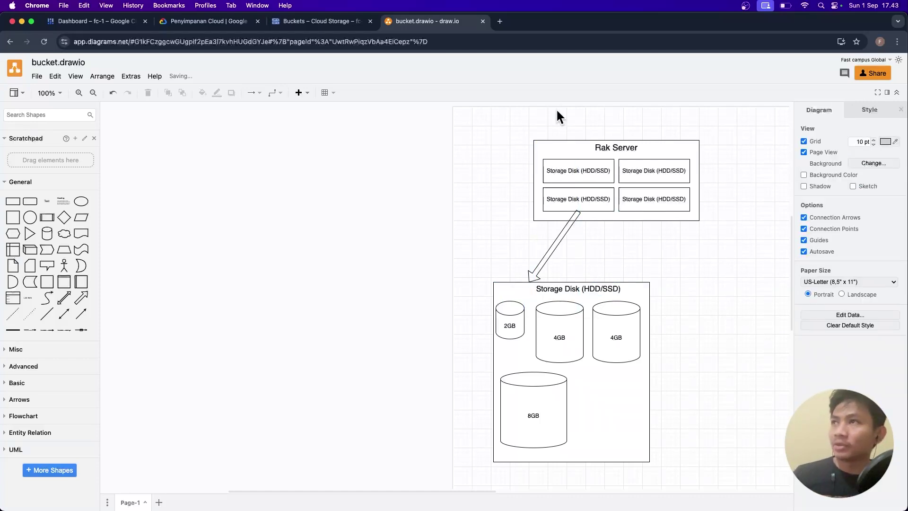
Examine how the lower Storage Disk is divided, going through its 2GB, 4GB and 8GB cylinders one by one
left_click(572, 179)
left_click(633, 214)
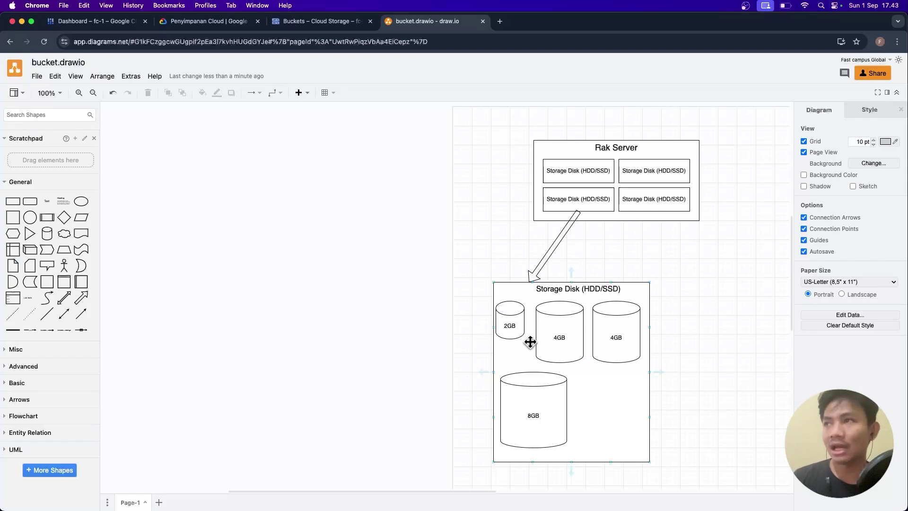
left_click(509, 320)
left_click(614, 330)
left_click(503, 432)
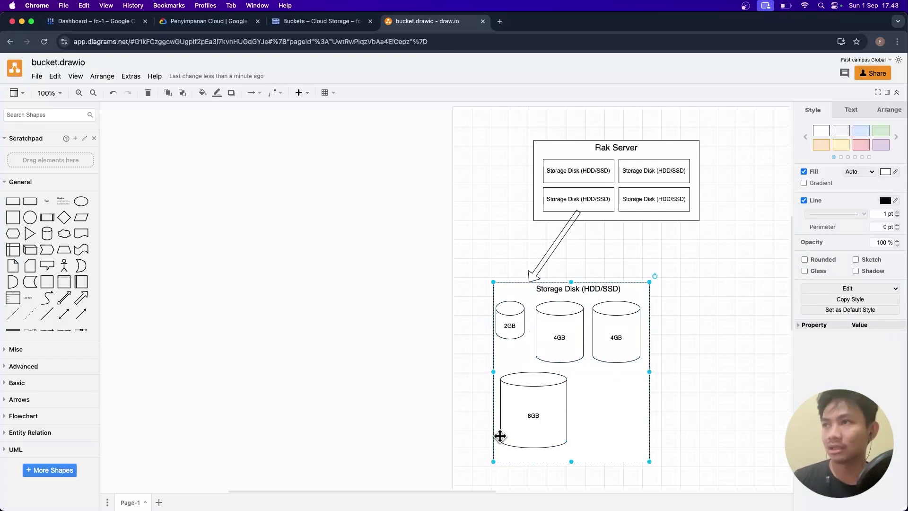
left_click(509, 324)
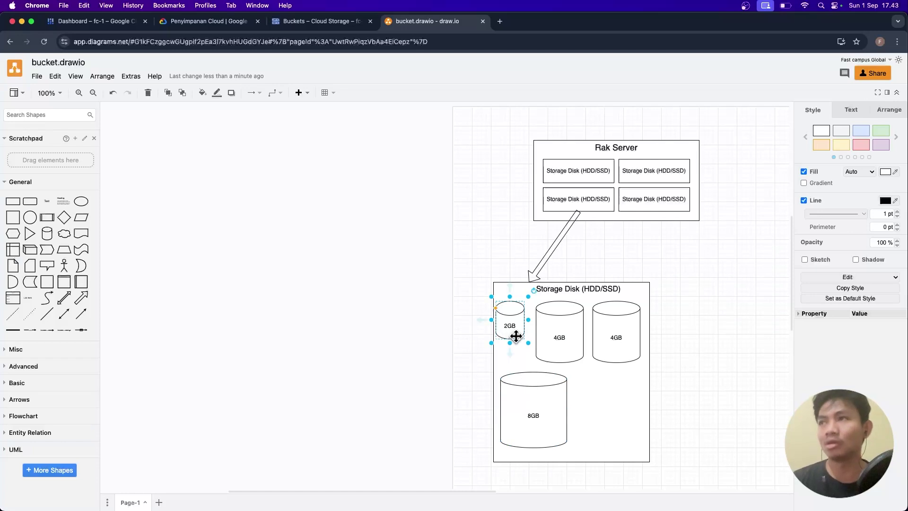
left_click(558, 345)
left_click(618, 354)
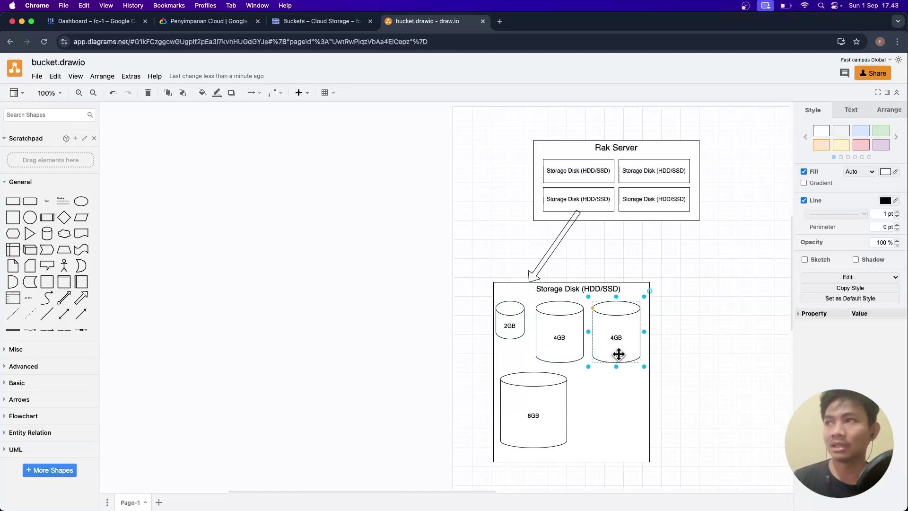
left_click(540, 416)
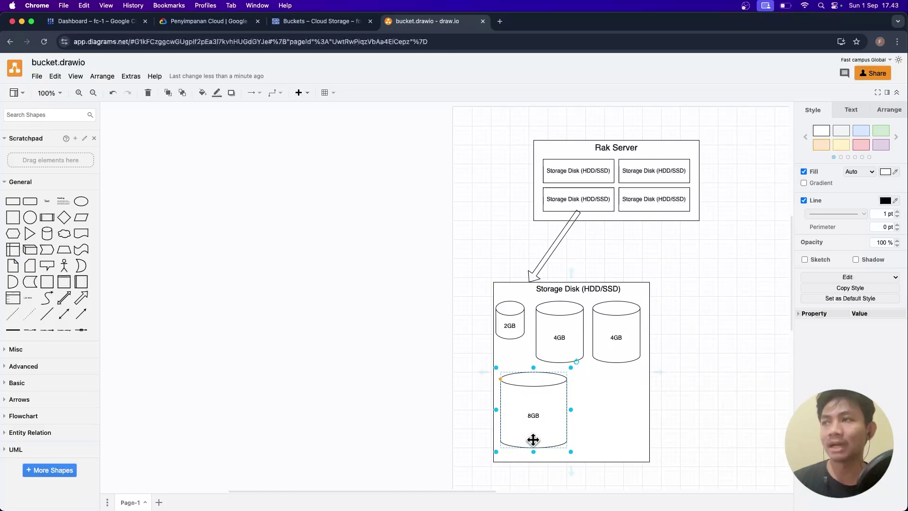
left_click(510, 327)
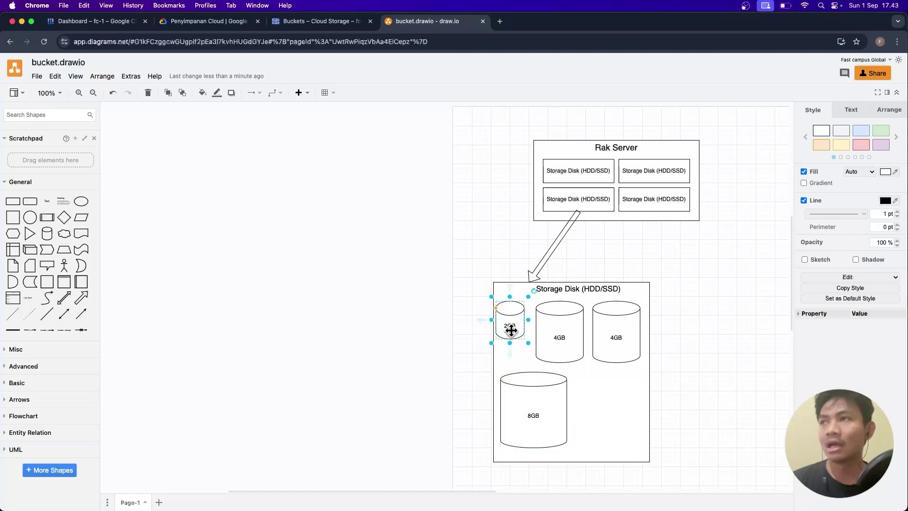
left_click(563, 353)
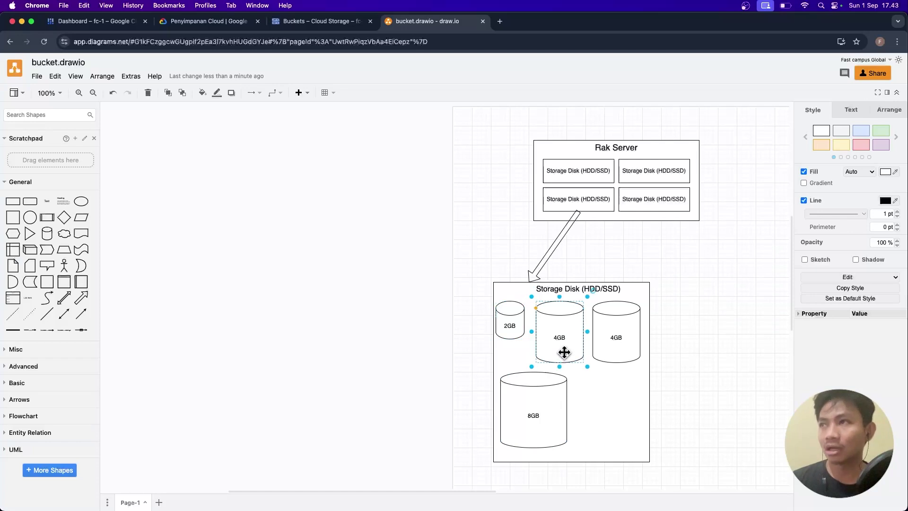
left_click(610, 351)
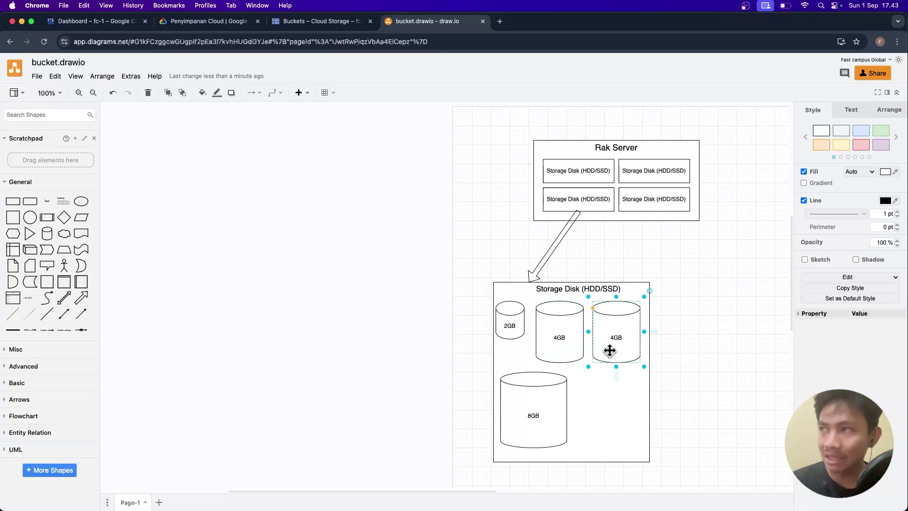
left_click(527, 415)
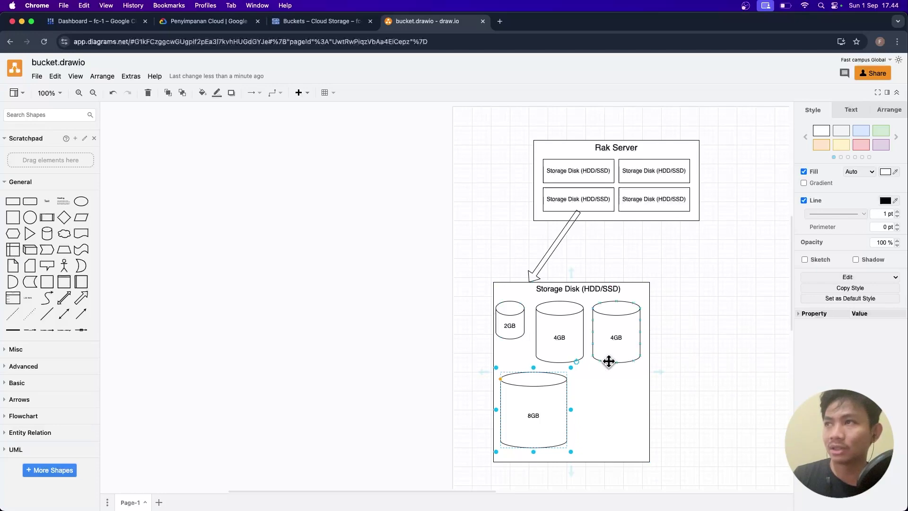
scroll(609, 362, "up", 5)
scroll(608, 361, "down", 3)
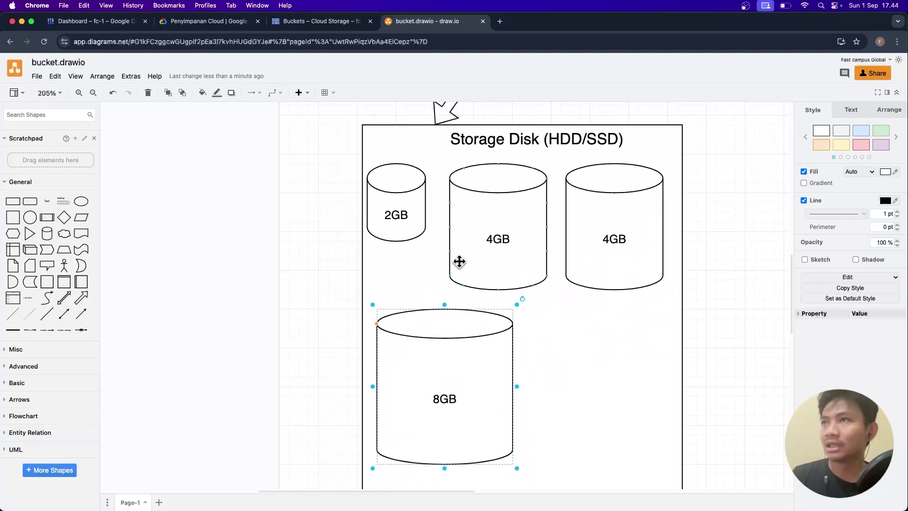
left_click(412, 223)
left_click(507, 242)
left_click(633, 246)
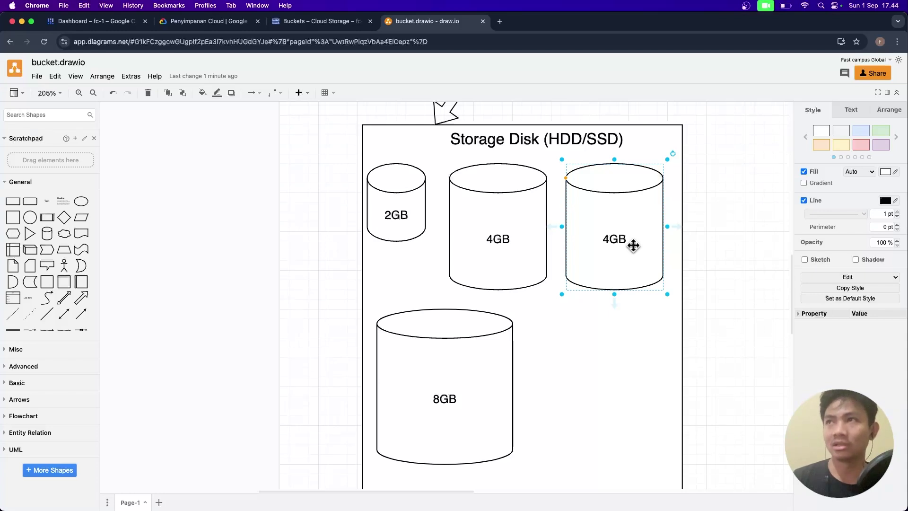
Go through the four Storage Disk boxes inside the Rak Server rectangle
scroll(633, 245, "down", 5)
scroll(632, 243, "up", 5)
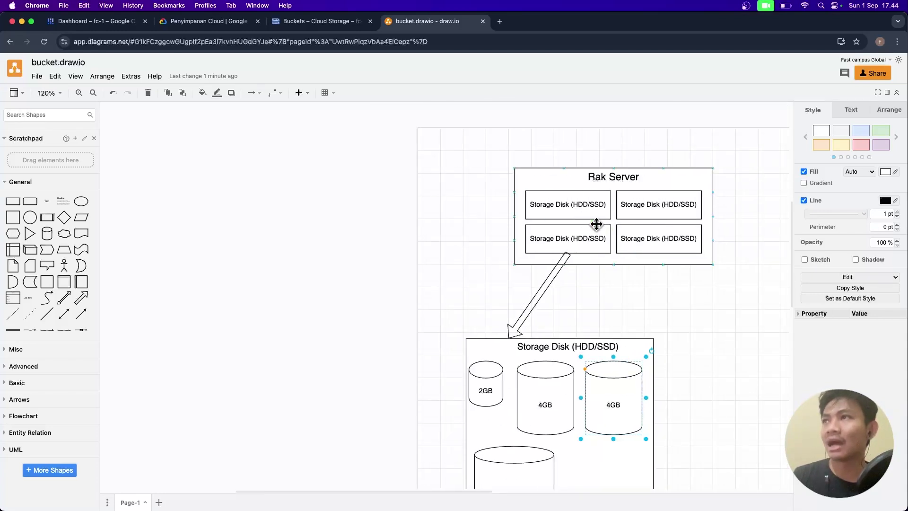
left_click(581, 216)
left_click(639, 213)
left_click(633, 236)
left_click(589, 237)
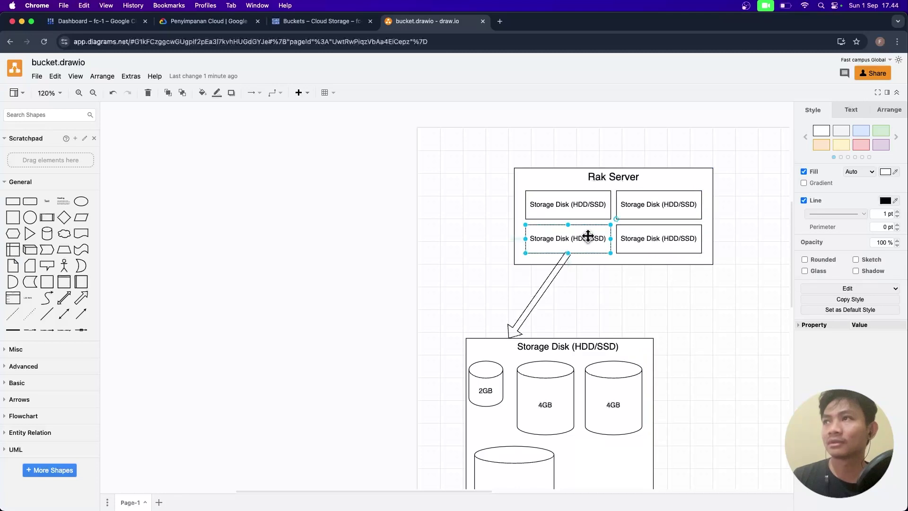
left_click(650, 250)
left_click(595, 213)
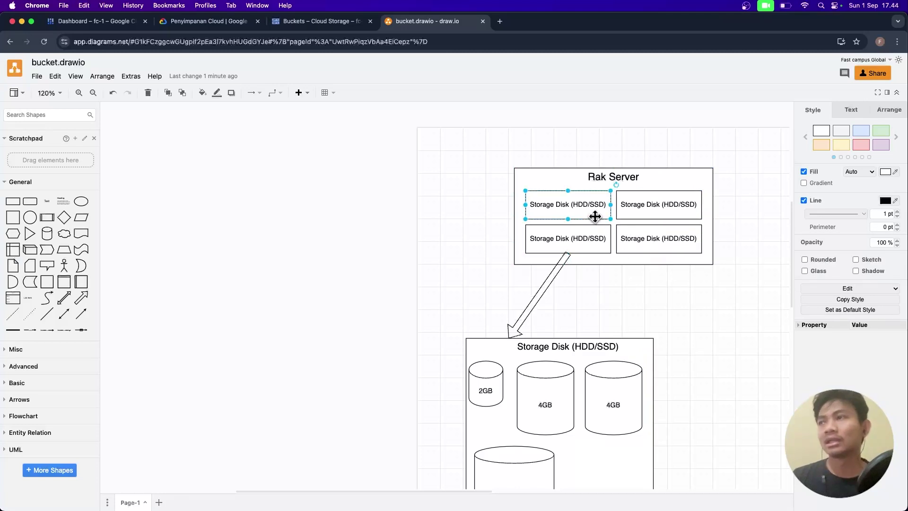
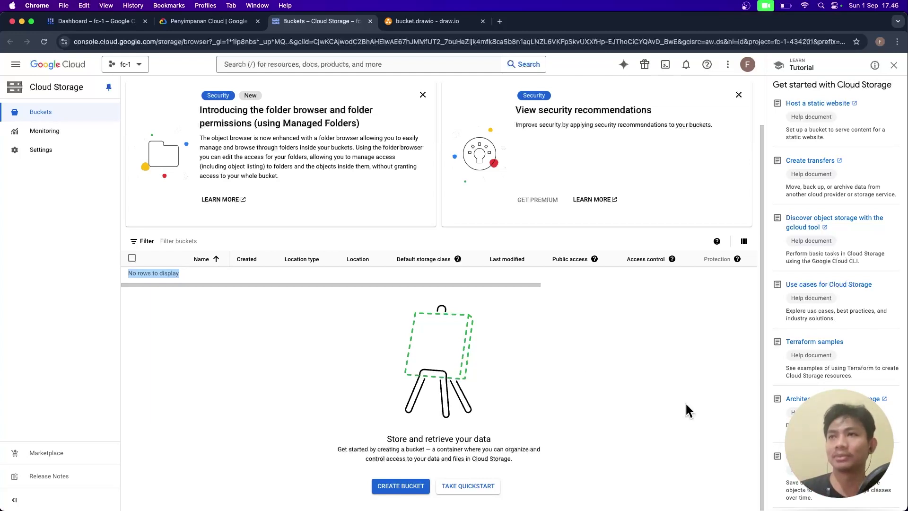
Start creating a new Cloud Storage bucket and enter "fc-bucket-1" as its name
left_click(365, 385)
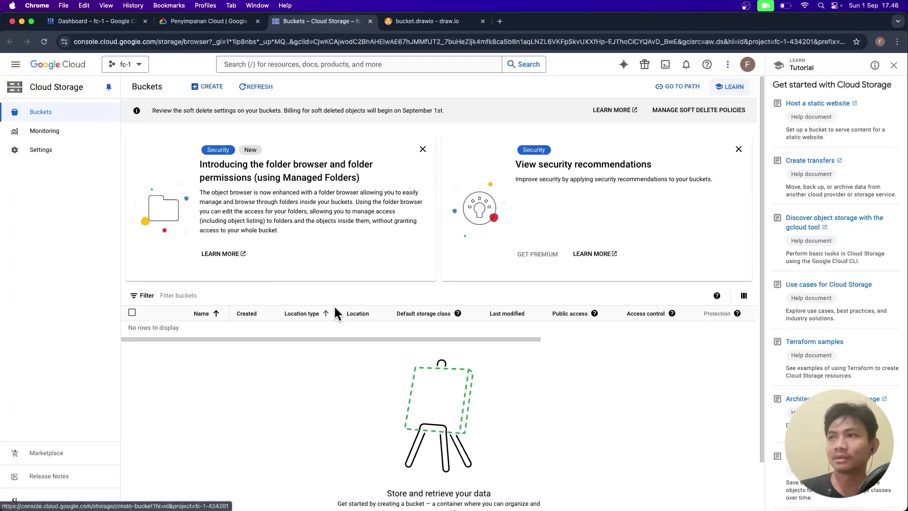
left_click(385, 488)
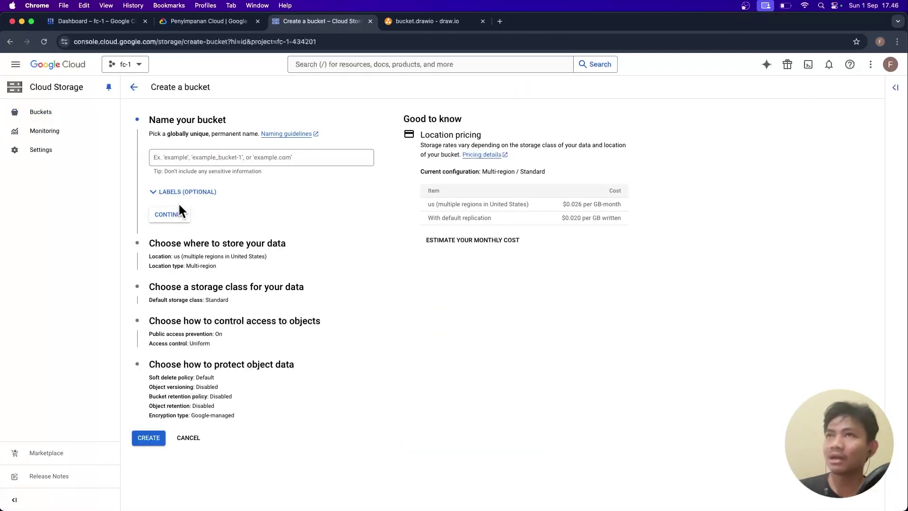
left_click(224, 159)
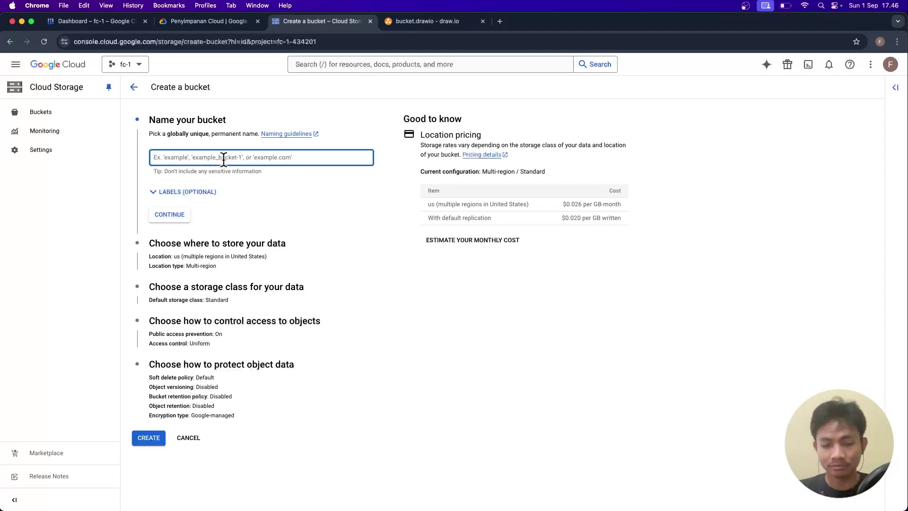
type("fc-bucket")
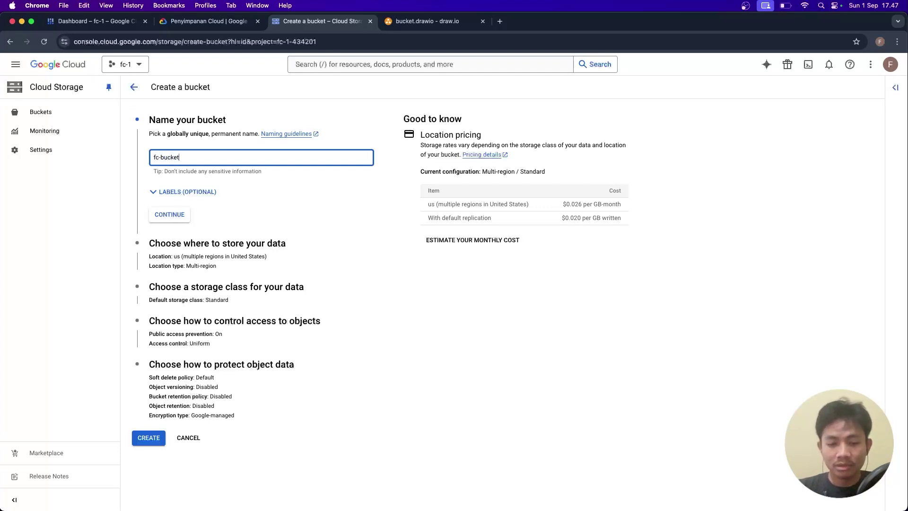
type("-1")
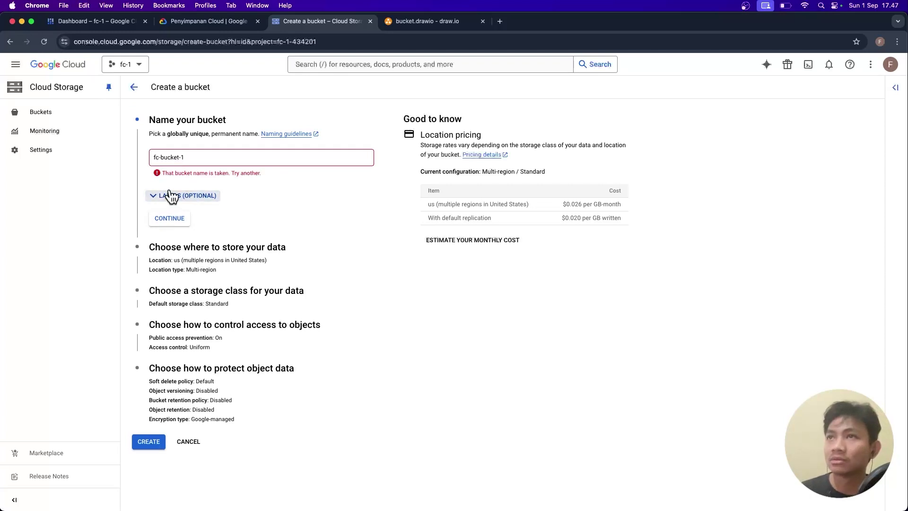
Change the bucket's name to "fc-bucket-01", show the optional labels and continue to the storage location settings
left_click(191, 155)
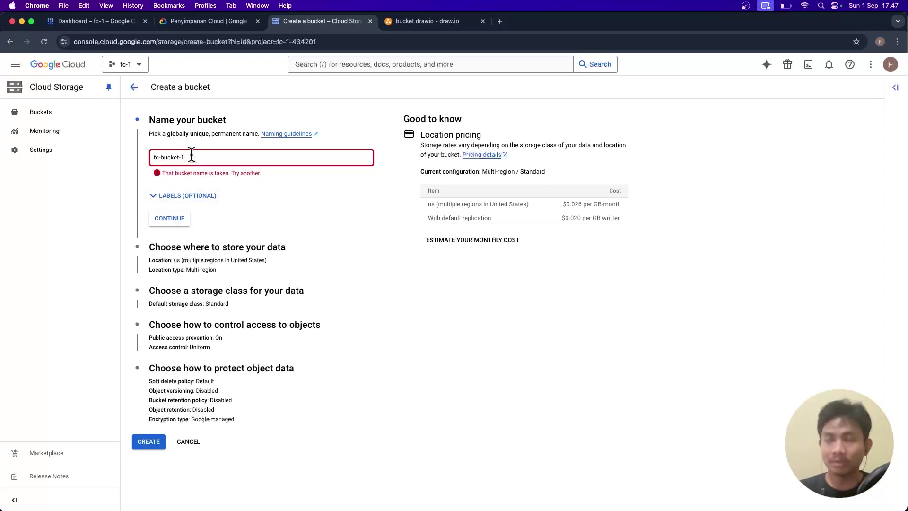
key("Left")
key("Left")
key("Left")
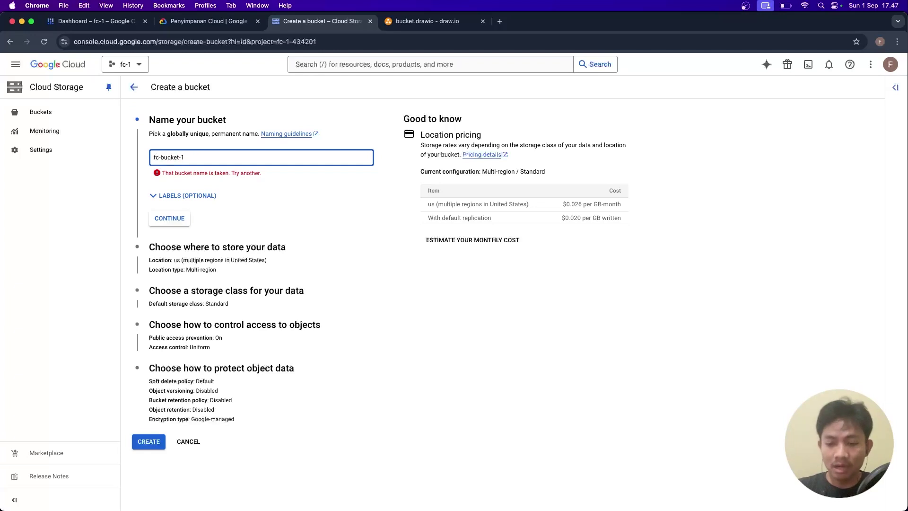
type("-")
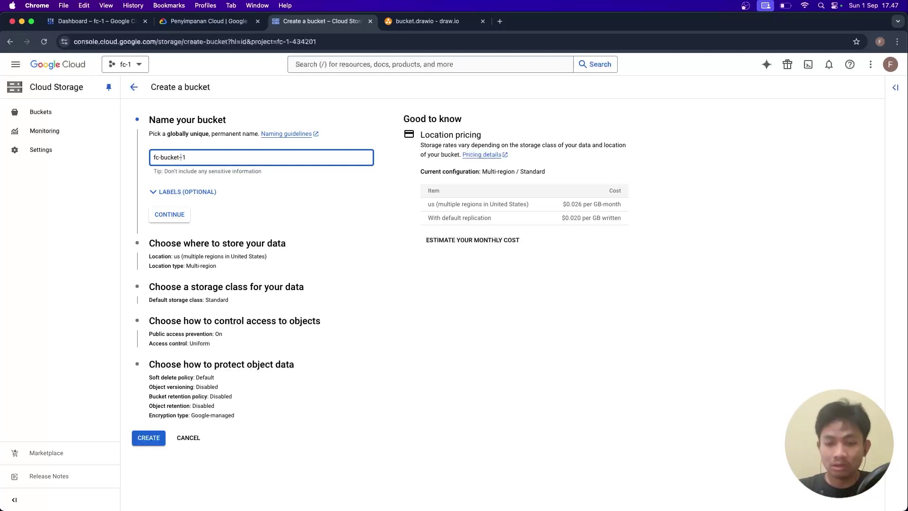
key("BackSpace")
type("0")
left_click(257, 192)
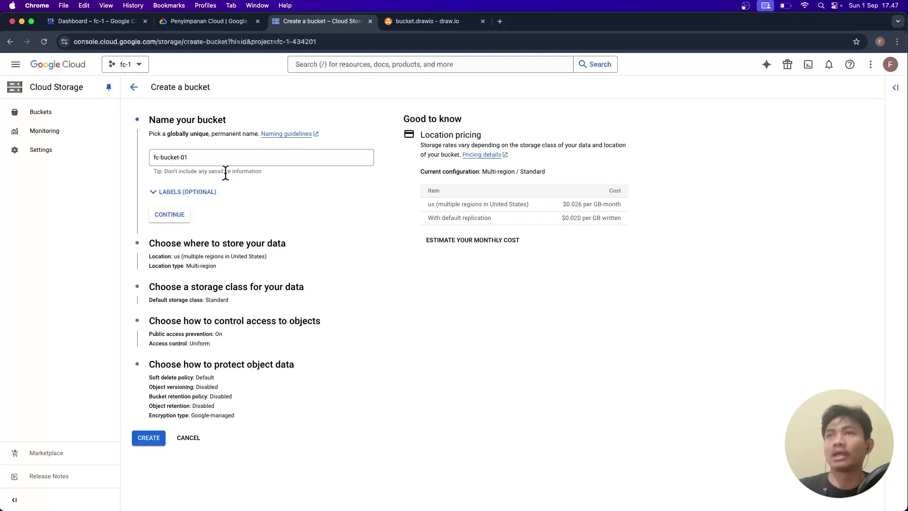
left_click(159, 191)
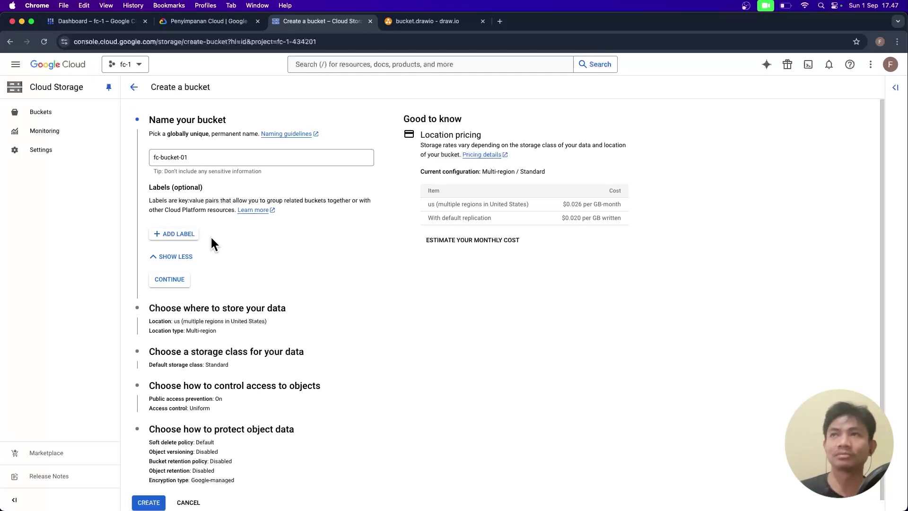
left_click(179, 282)
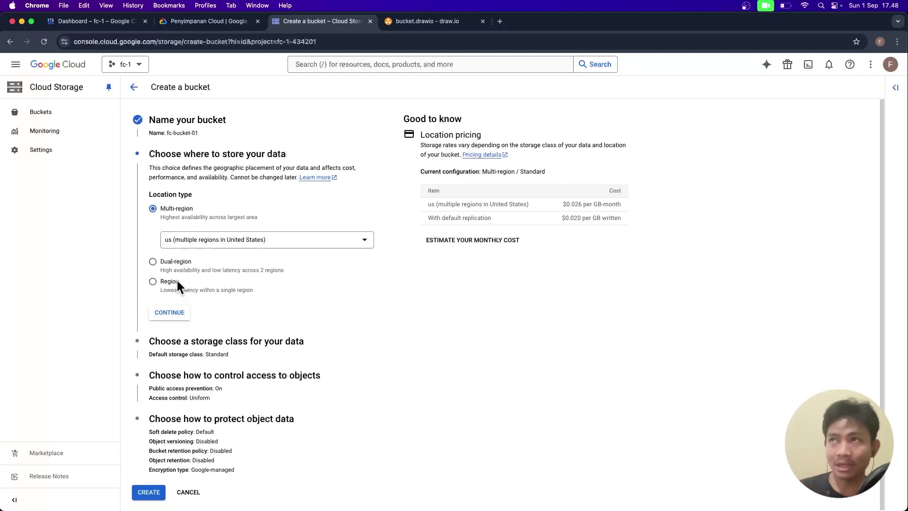
Examine the location pricing for the Multi-region / Standard configuration, including the storage and default replication rates
scroll(593, 161, "up", 5)
scroll(593, 162, "up", 1)
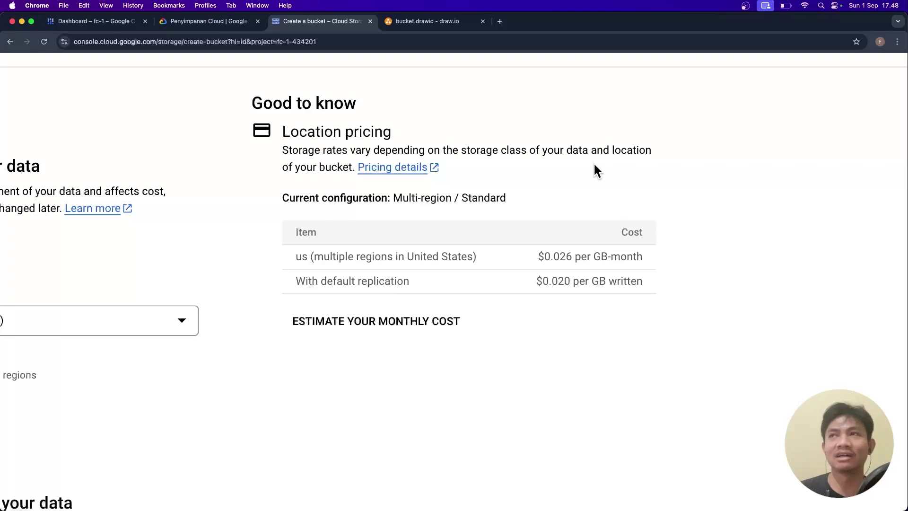
scroll(594, 162, "down", 5)
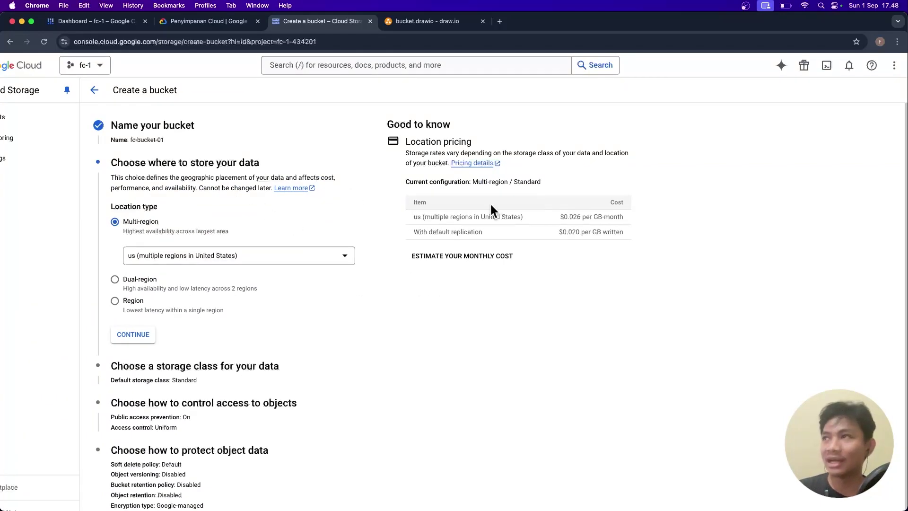
left_click_drag(556, 213, 629, 212)
left_click(320, 219)
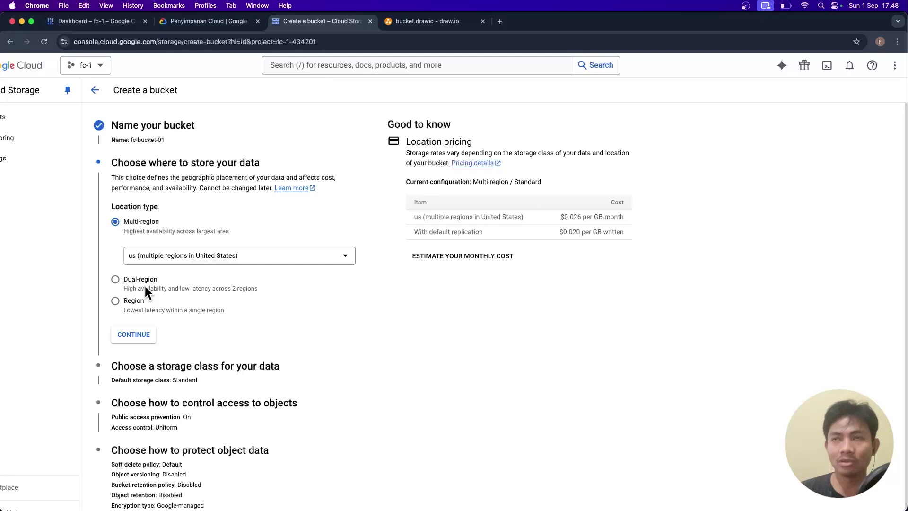
Set the bucket's location type to Region and choose asia-southeast2 (Jakarta)
left_click(128, 301)
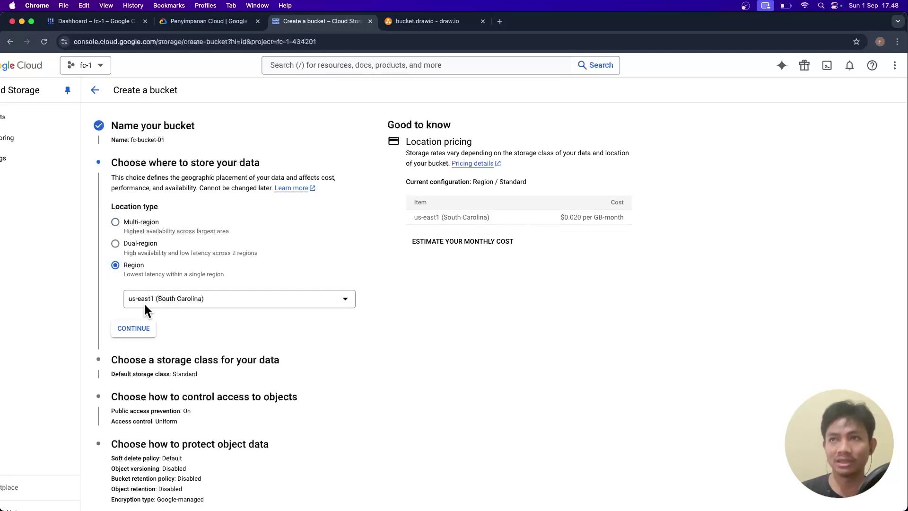
left_click(143, 302)
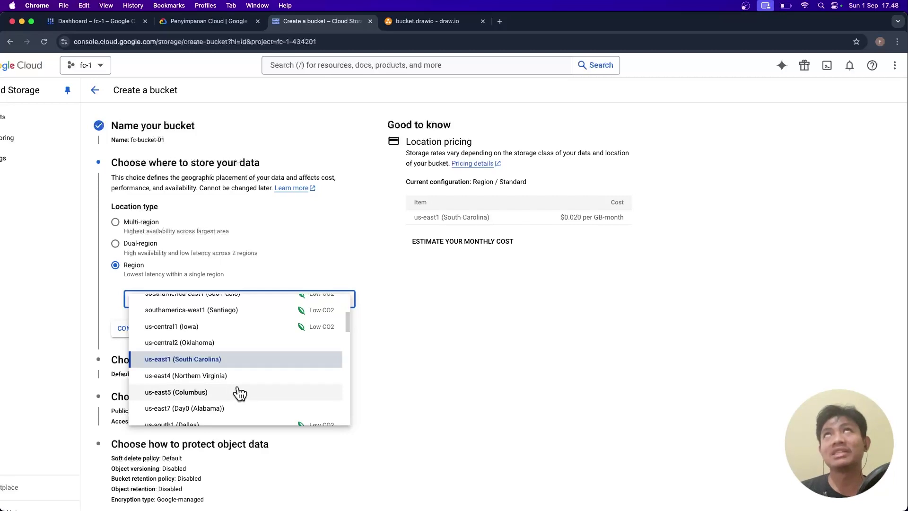
scroll(240, 393, "down", 5)
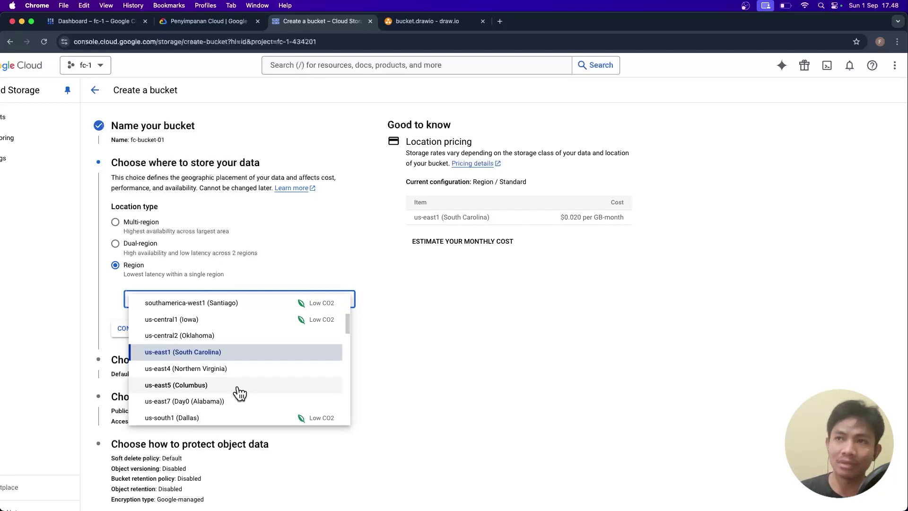
scroll(240, 394, "down", 5)
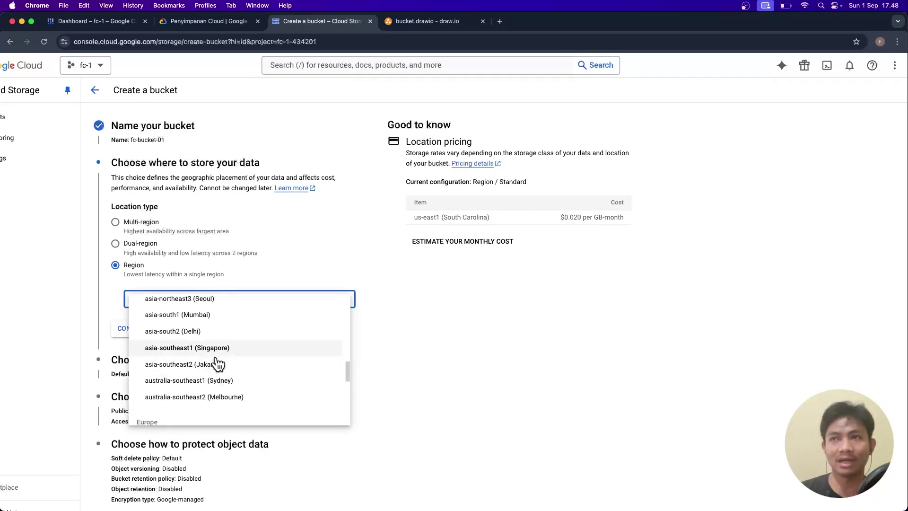
left_click(188, 365)
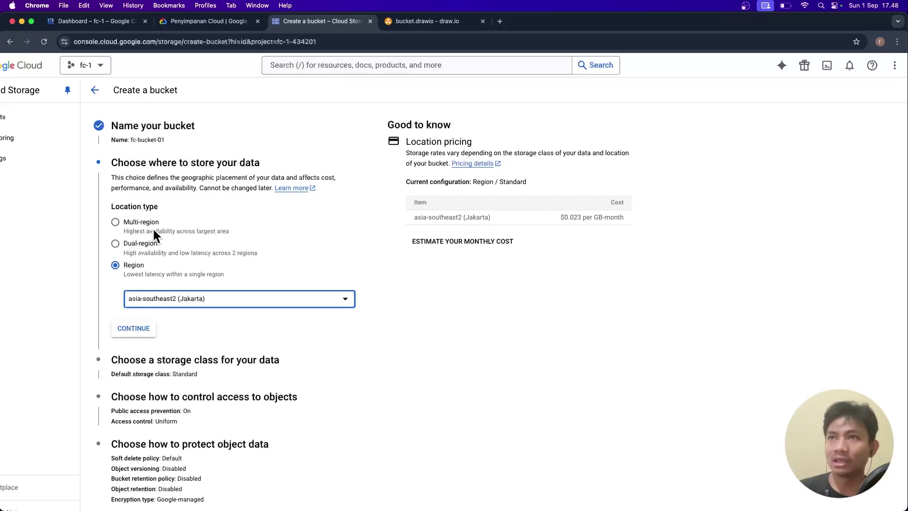
Review the Multi-region and Dual-region location types with their options, and set the bucket's location type back to Region
left_click_drag(294, 250, 124, 220)
scroll(214, 232, "up", 5)
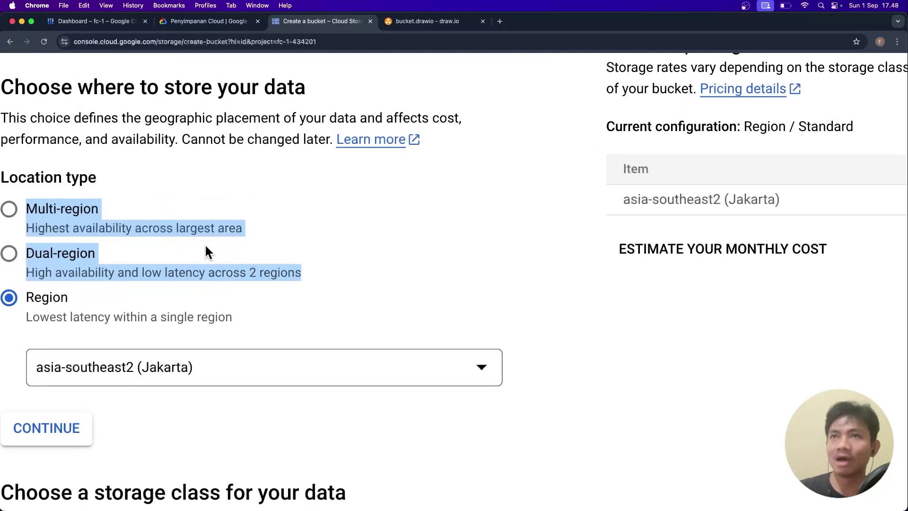
left_click(180, 240)
scroll(206, 246, "left", 2)
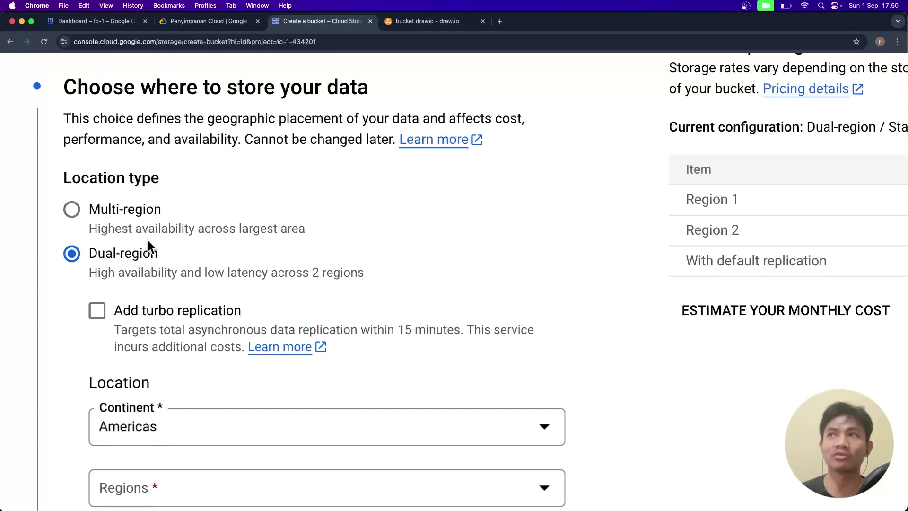
scroll(146, 239, "down", 5)
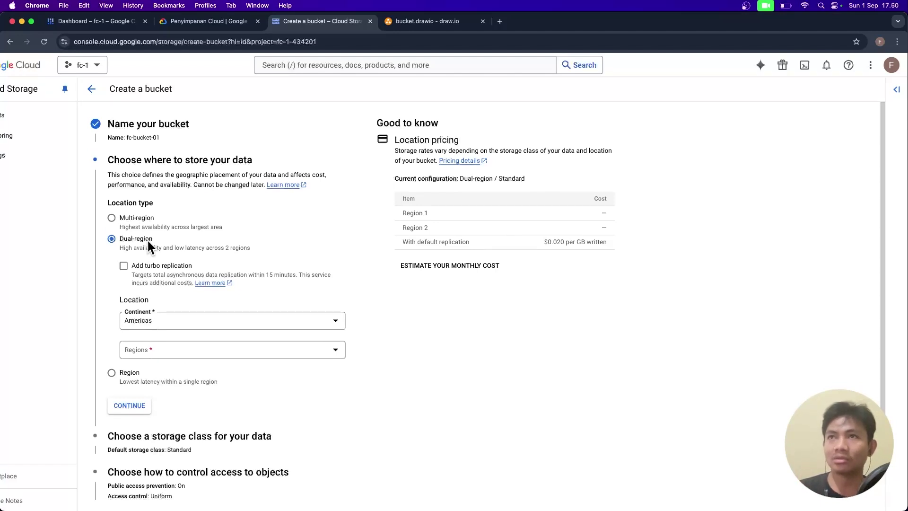
left_click(112, 373)
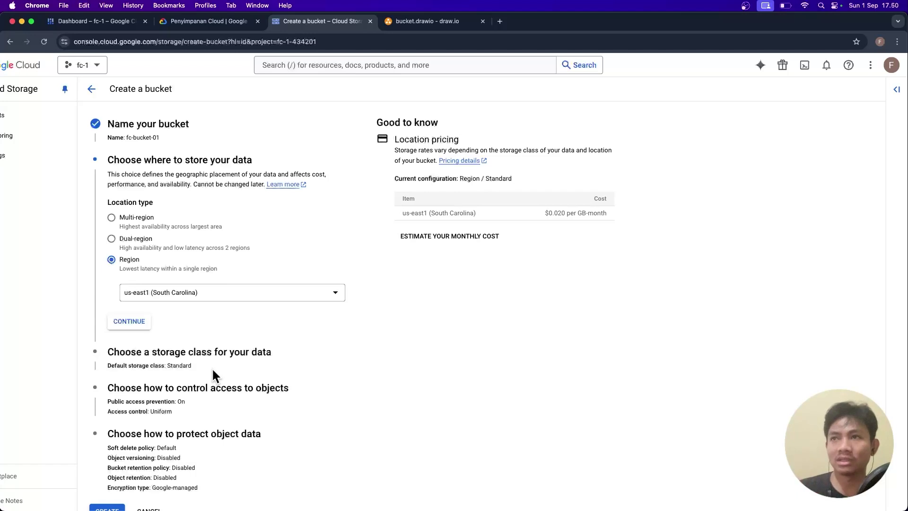